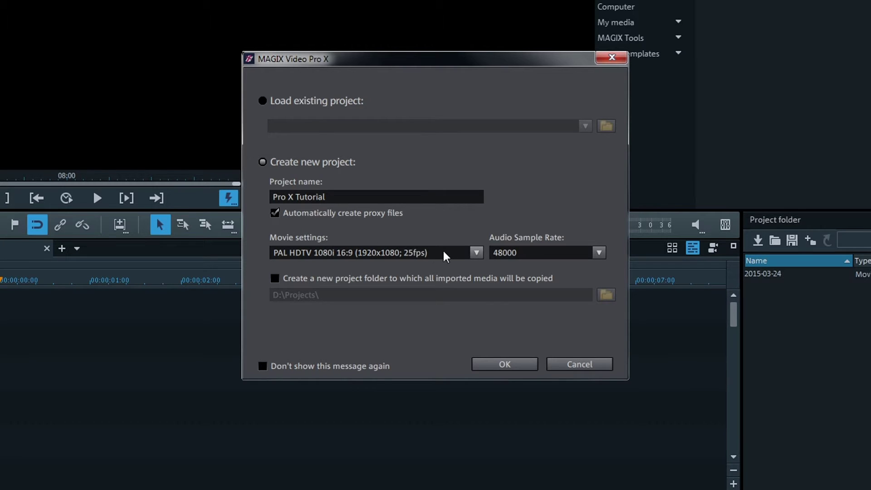
Step: Create the project Pro X Tutorial with the movie preset PAL HDV1 720p 16:9 (1280x720; 25fps)
click(477, 252)
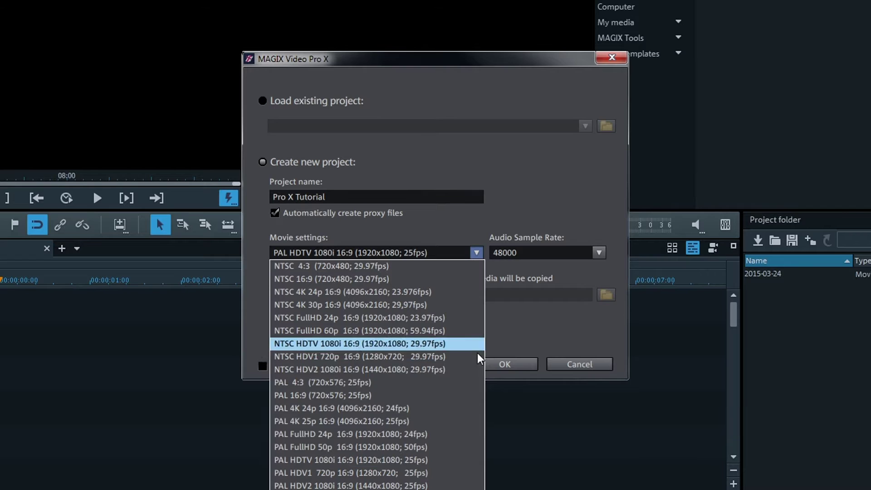
click(466, 471)
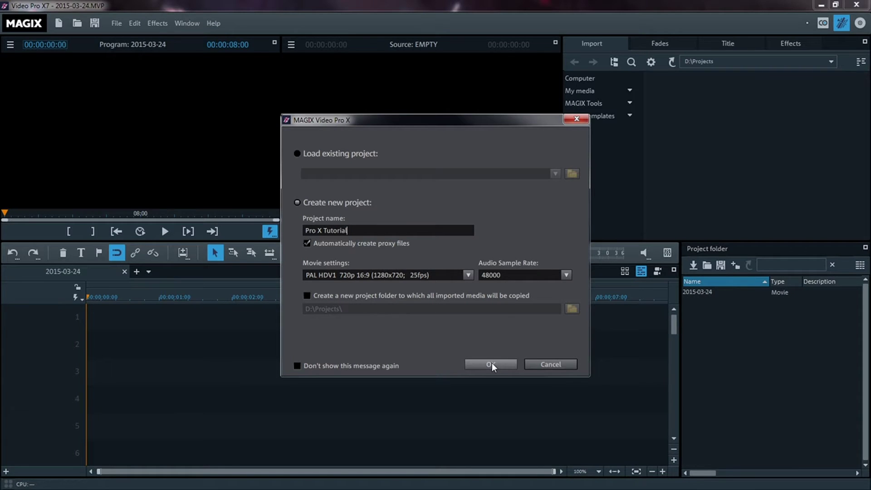
click(492, 365)
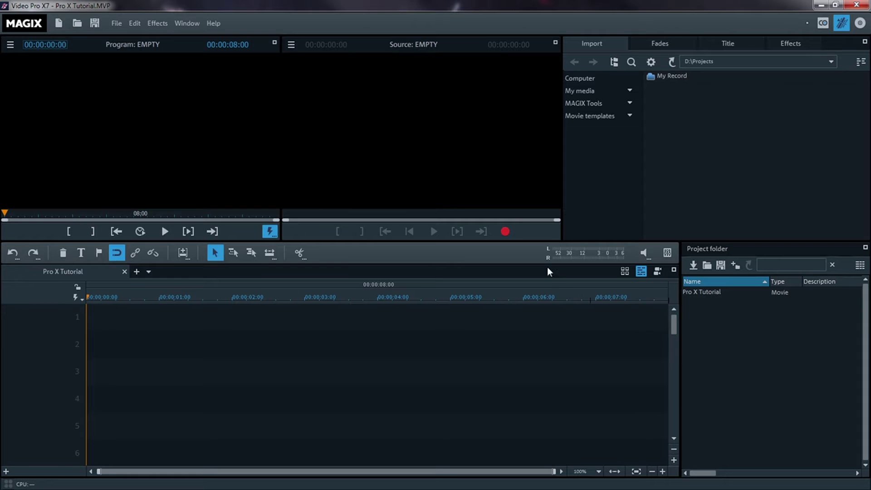
Step: Start an AVCHD / DVCPRO / AVC intra recording import and set I:\CAMCORDER as its video source
click(507, 232)
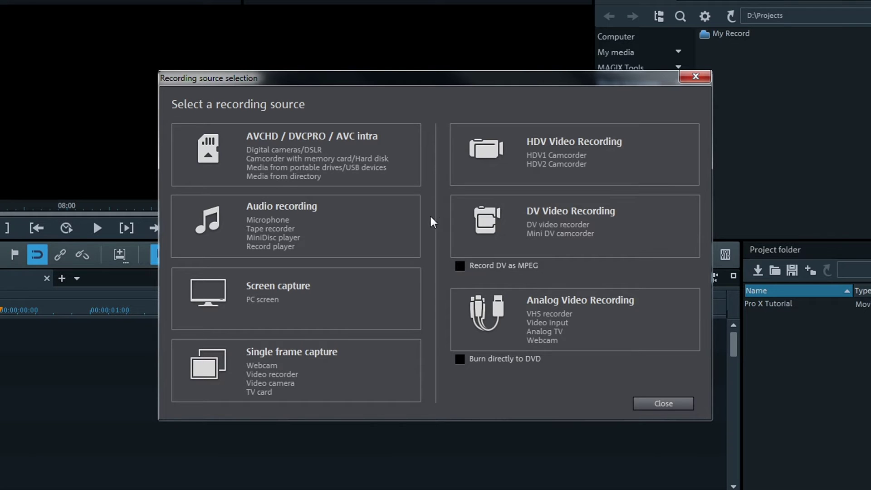
click(262, 137)
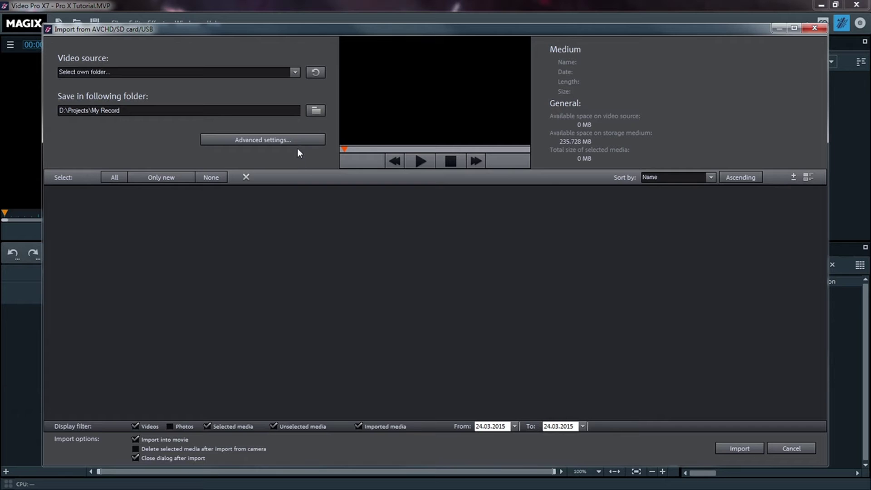
click(296, 73)
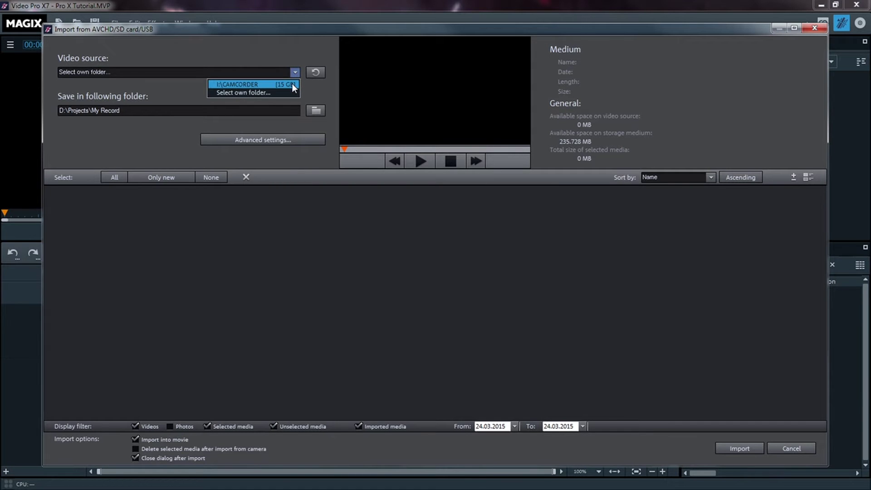
click(293, 83)
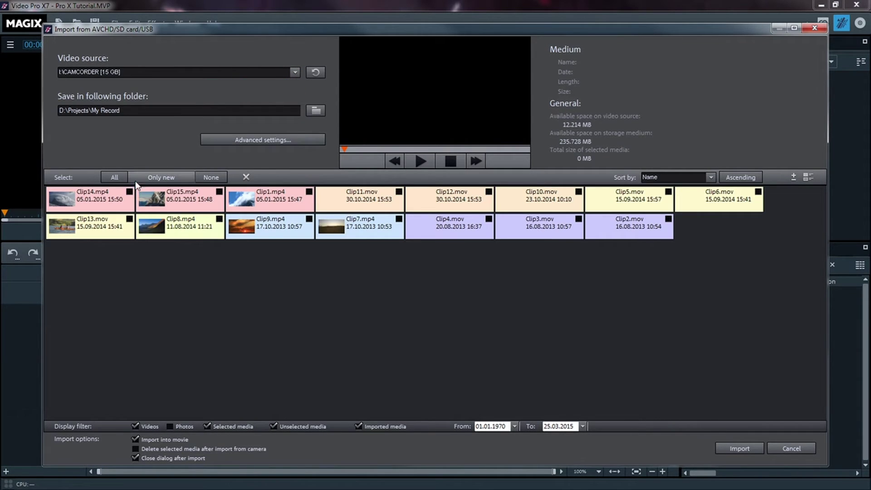
Step: Select all video clips on the camcorder source and import them into the movie
click(129, 192)
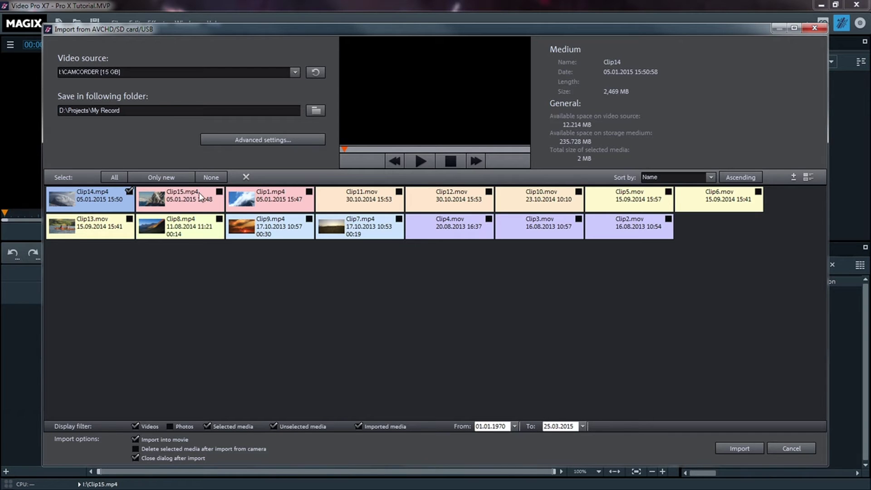
click(220, 192)
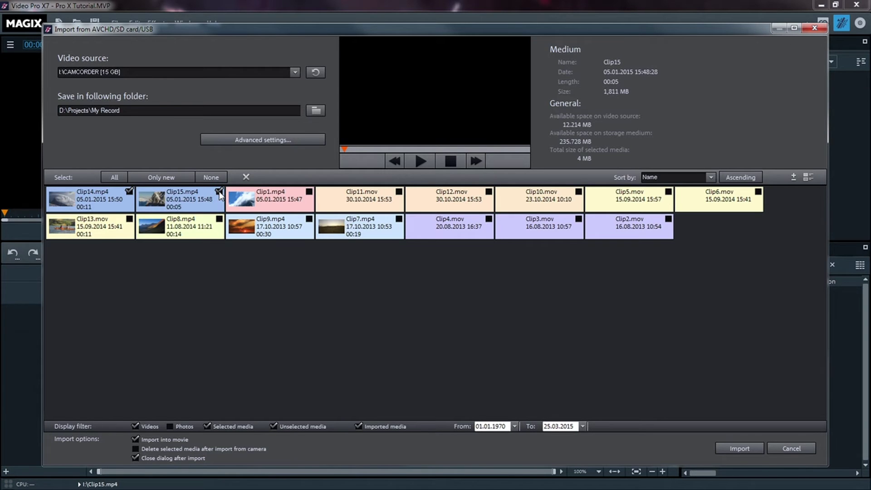
click(115, 178)
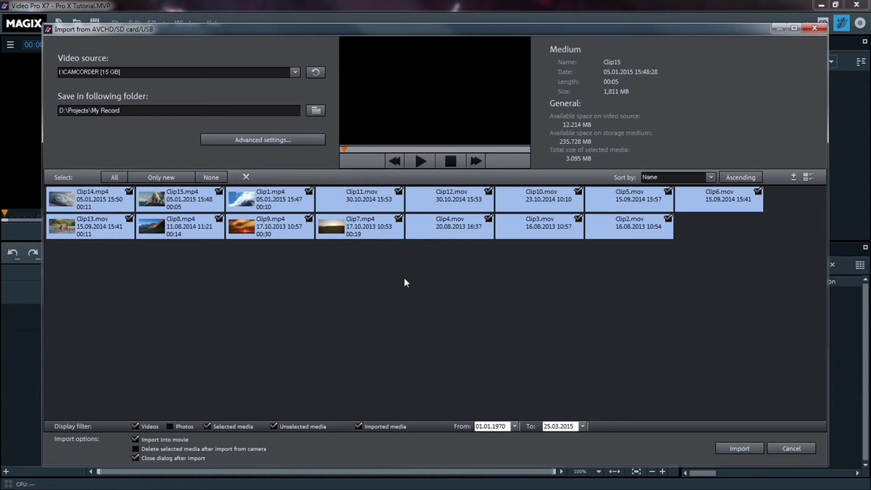
click(743, 448)
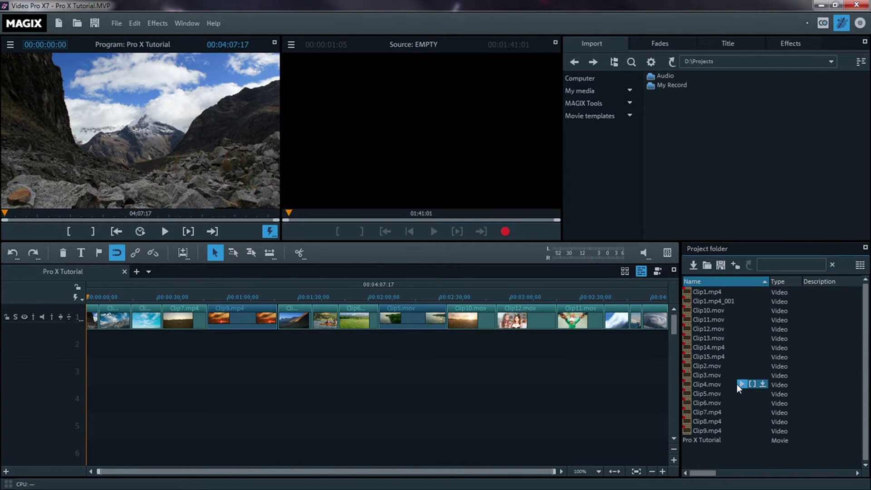
Step: Preview Clip1.mp4 from the My Record folder in the source monitor and set its in point at 00:00:03:22
double_click(666, 85)
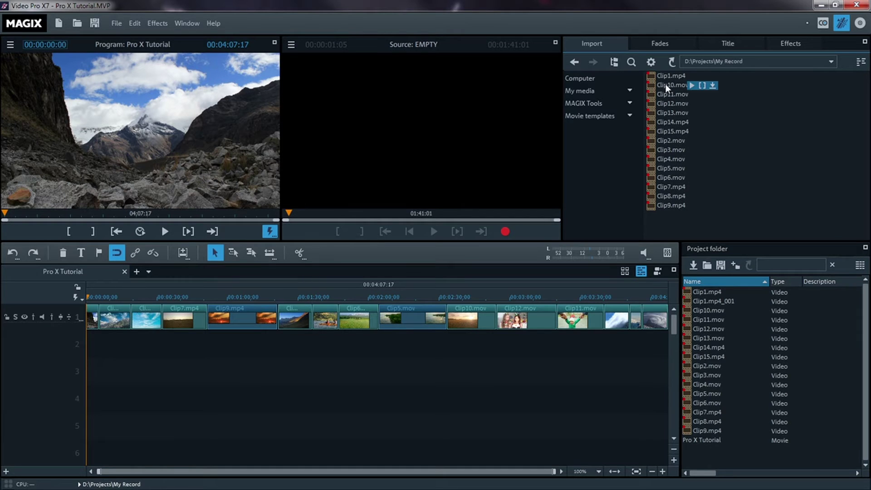
click(666, 75)
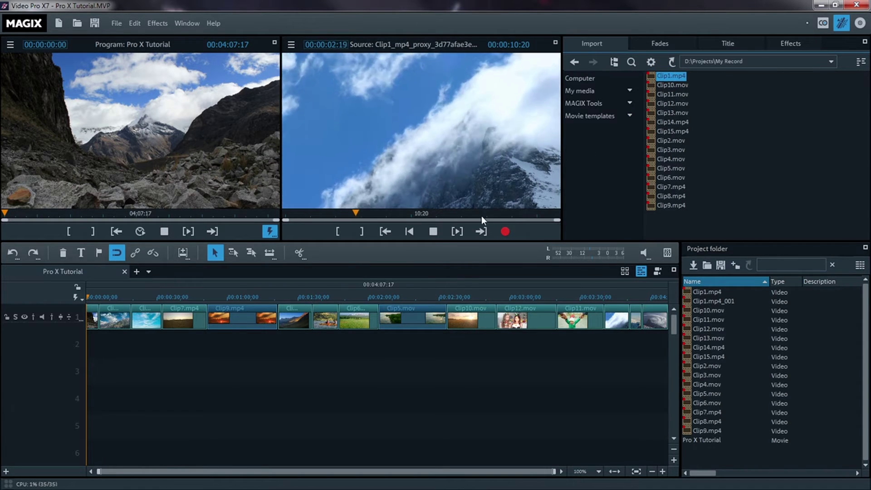
click(433, 231)
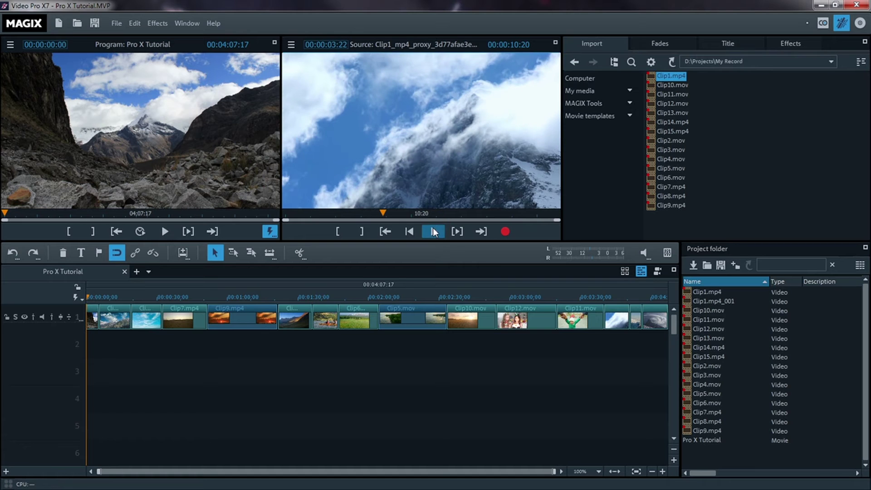
click(336, 234)
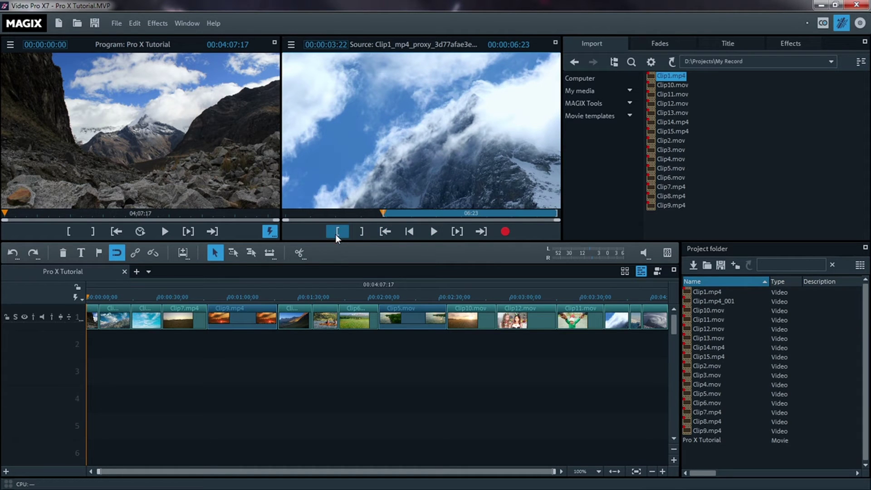
Step: Set the out point of Clip1.mp4 at 00:00:07:06 and place the marked range at the start of track 2
click(430, 230)
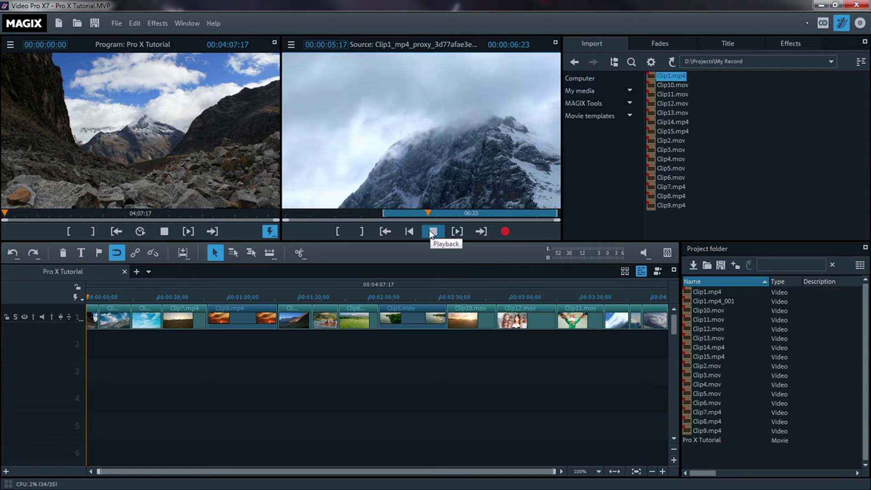
click(429, 230)
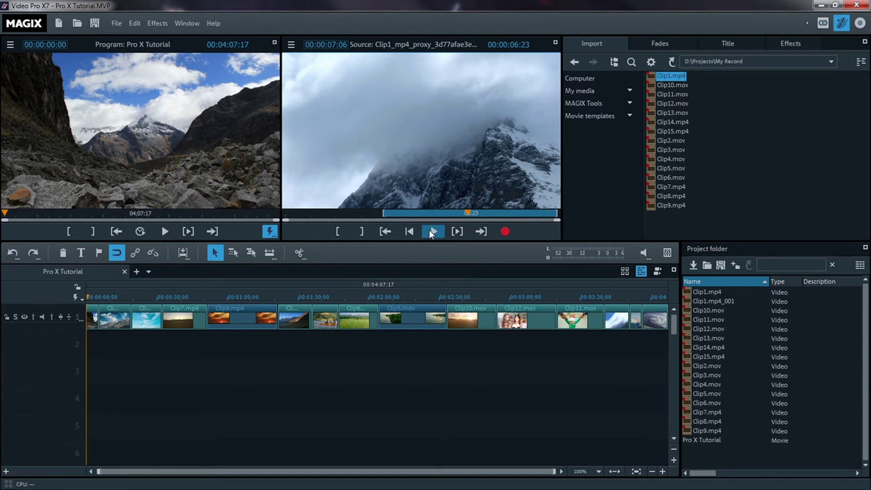
click(361, 231)
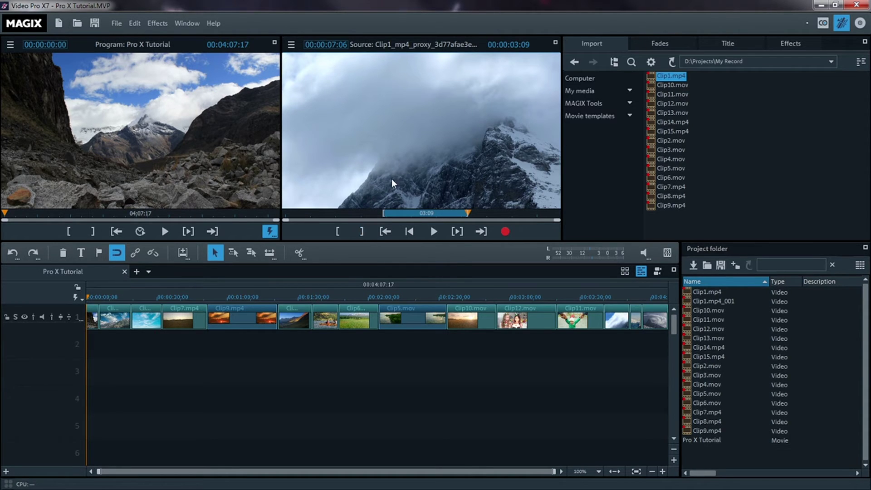
mouse_move(395, 176)
mouse_down()
mouse_move(343, 225)
mouse_move(209, 317)
mouse_move(92, 343)
mouse_up()
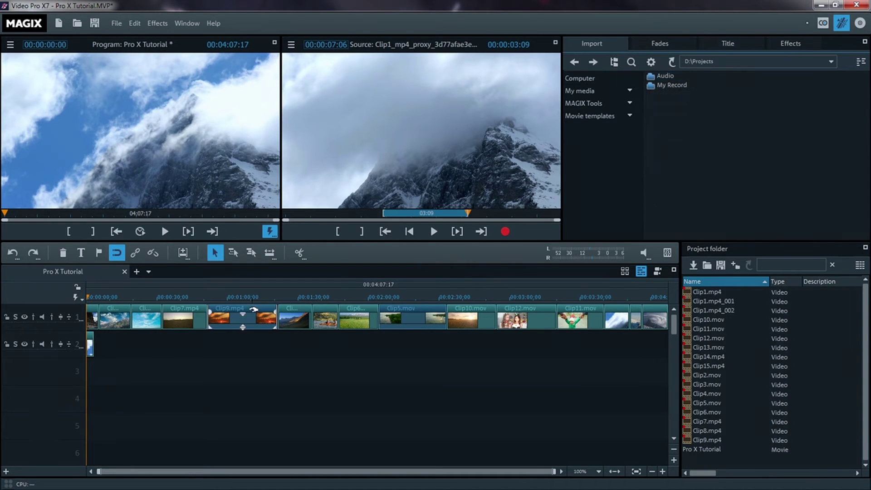
Step: Add Chrystal Choir.ogg from the Audio folder to the start of track 3
double_click(663, 76)
click(662, 75)
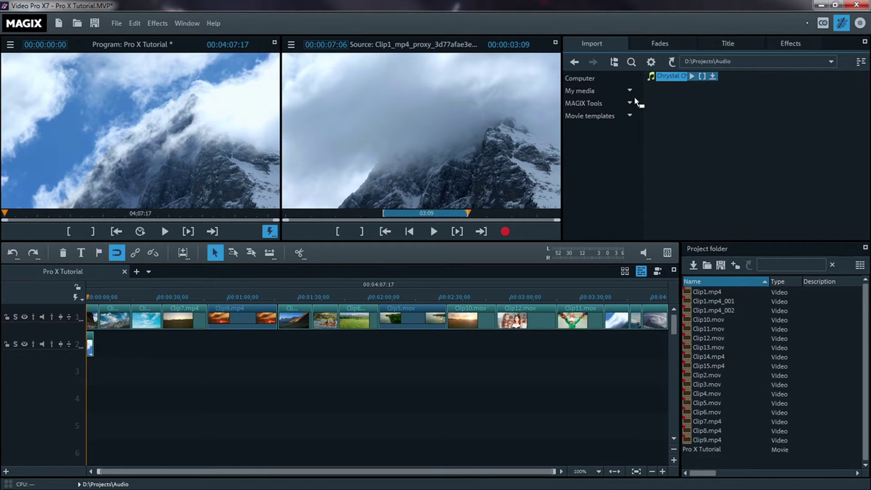
drag(451, 244, 117, 366)
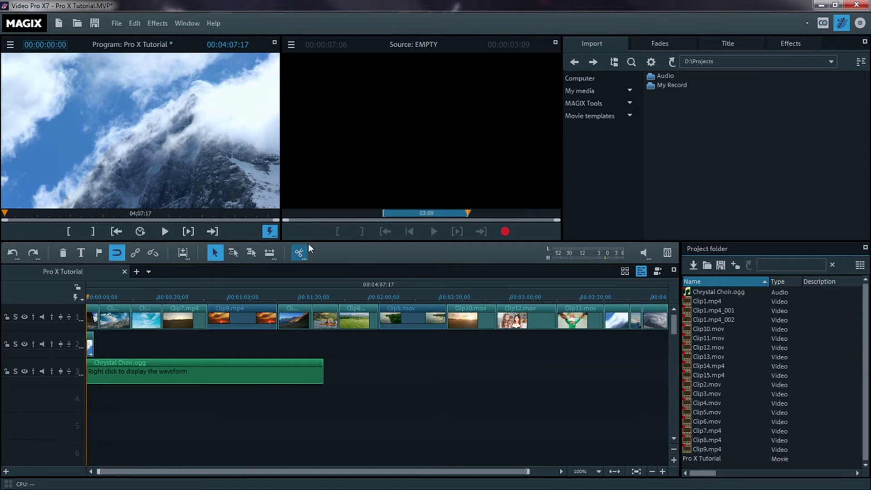
Step: Play the start of the movie briefly, and split Clip5.mov on track 1 at 00:02:20:12
click(164, 232)
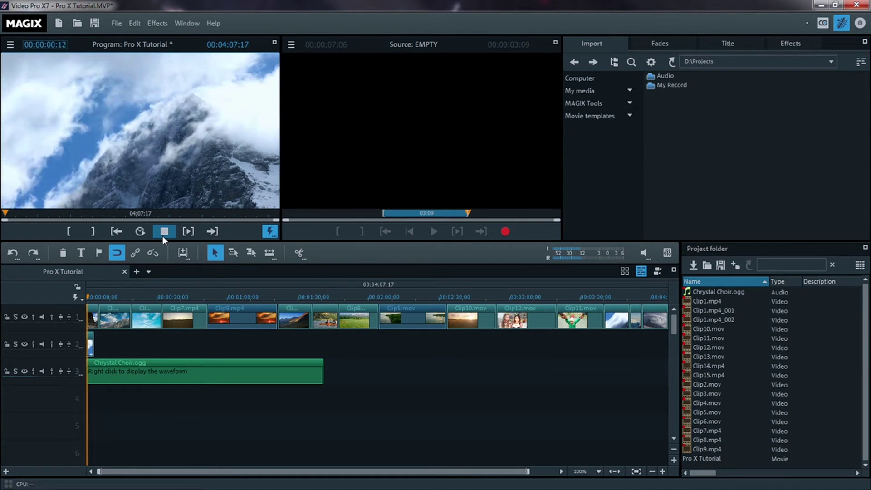
click(163, 233)
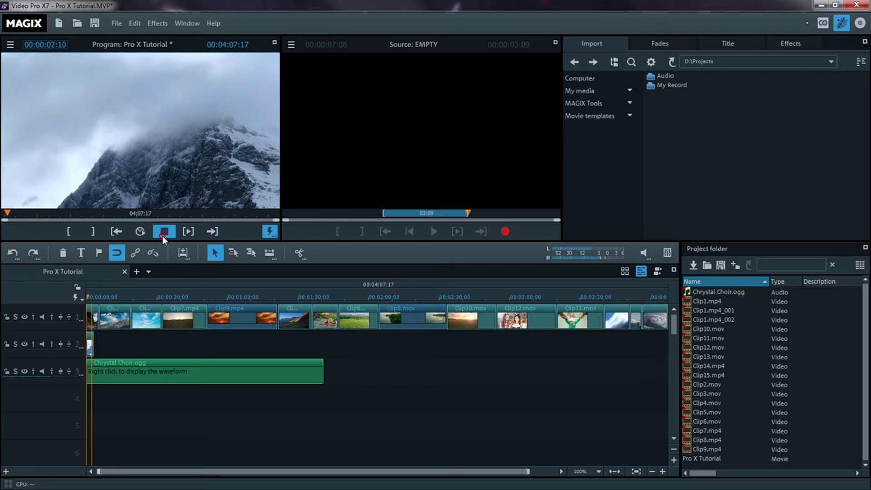
drag(92, 297, 417, 295)
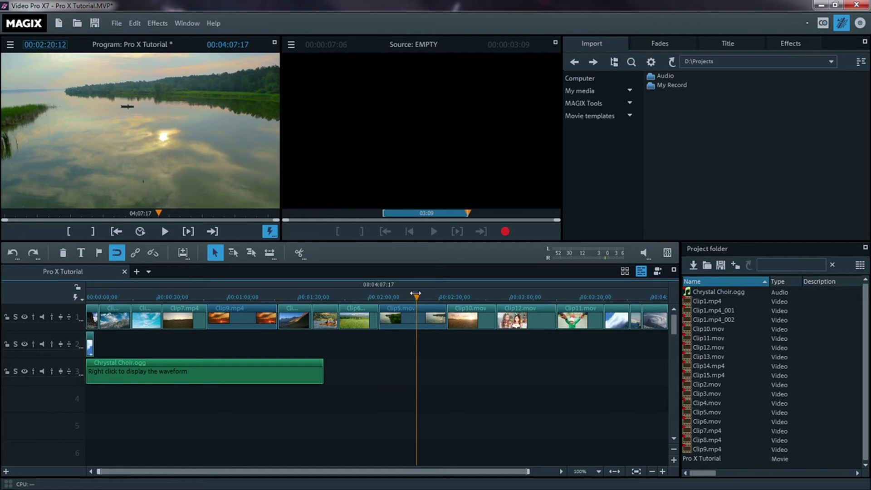
click(298, 253)
click(661, 471)
click(661, 472)
click(660, 471)
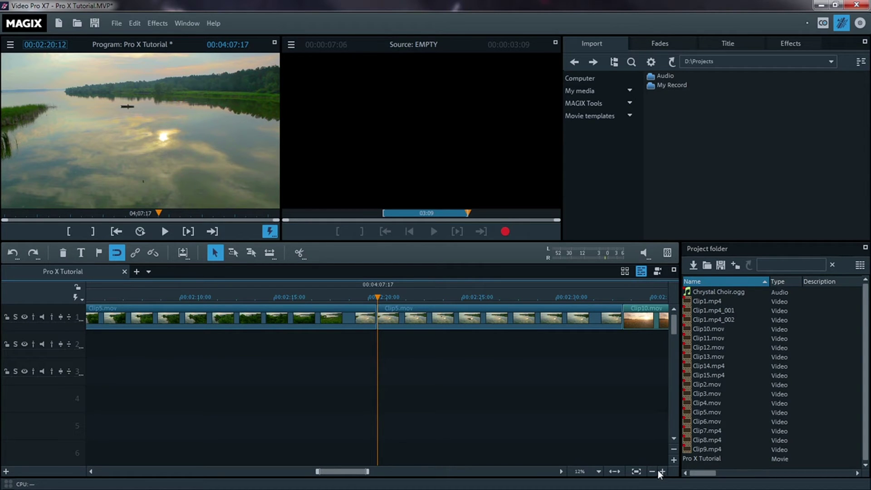
Step: Delete the second part of Clip5.mov and trim the end of the remaining part back to about 00:02:15:00
click(516, 313)
key(Delete)
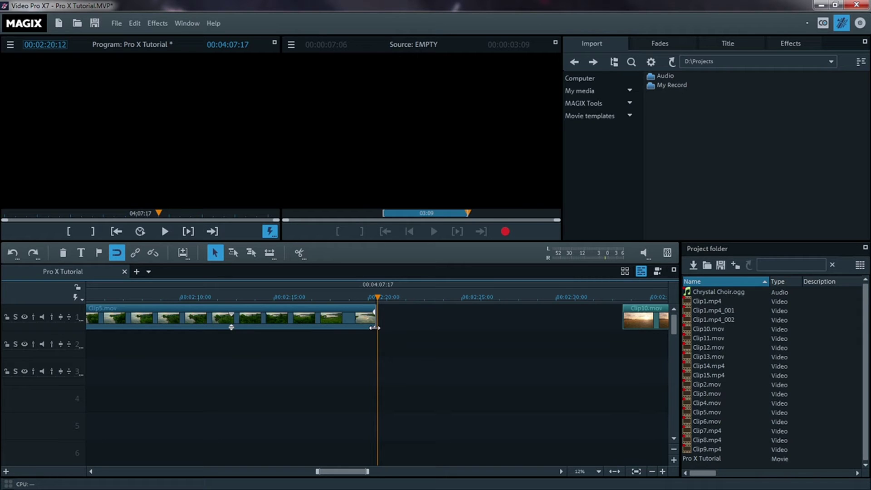
drag(375, 328, 275, 328)
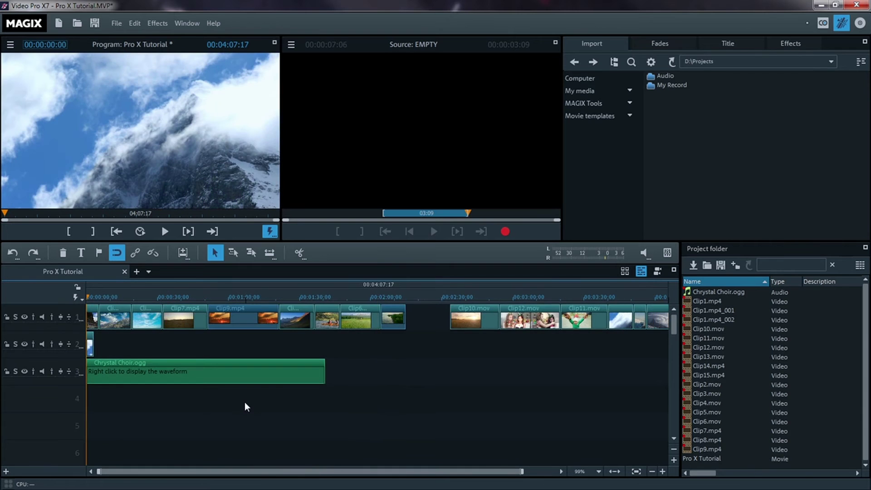
Step: Create the waveform of Chrystal Choir.ogg and split the audio in a quiet spot near 00:00:11:06
right_click(219, 372)
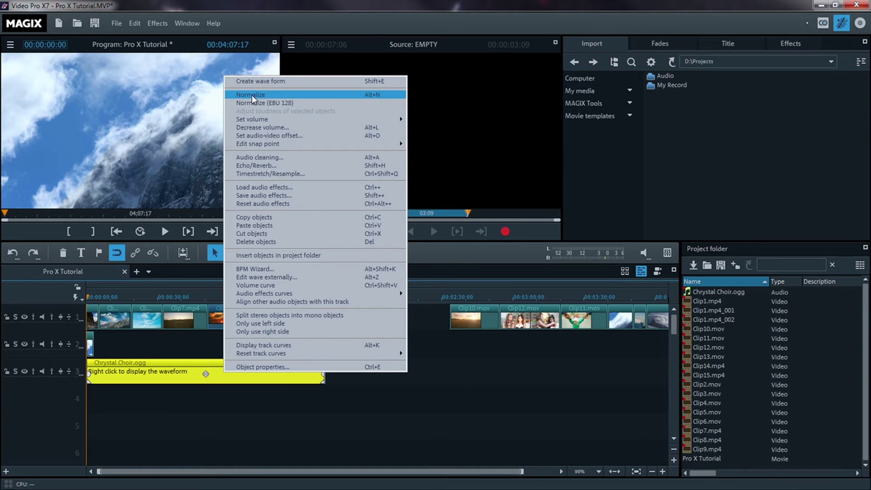
click(252, 82)
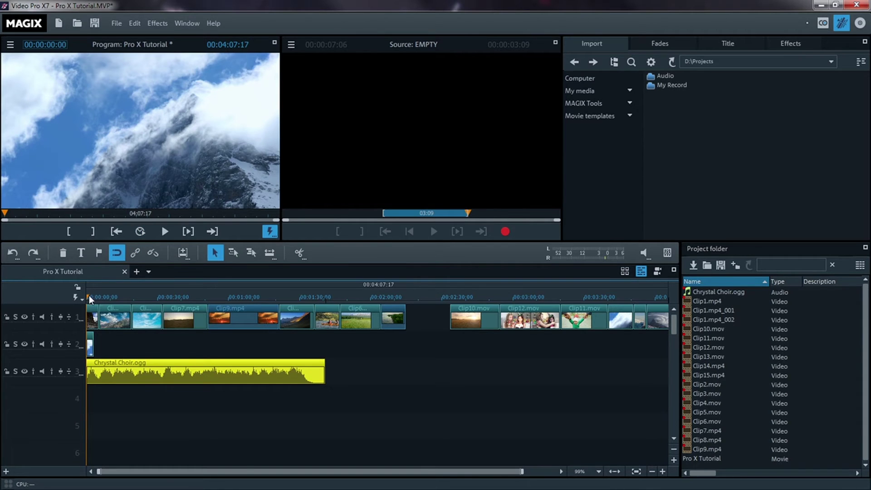
drag(88, 297, 112, 297)
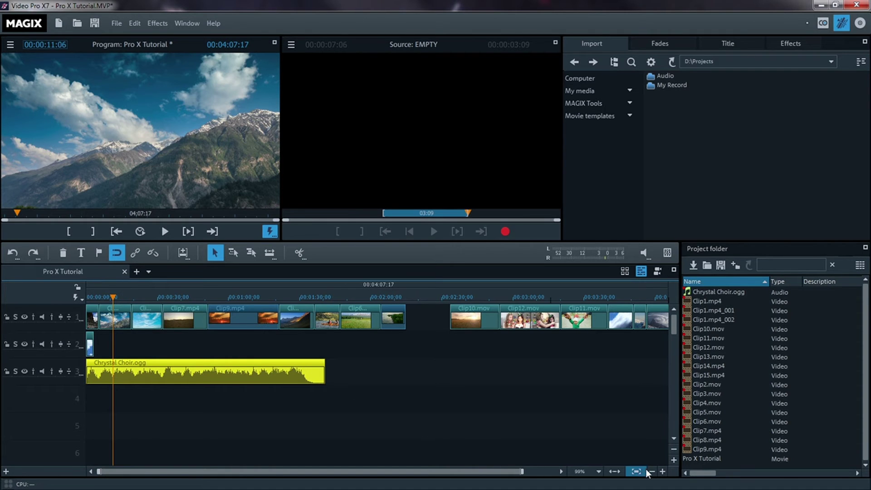
click(662, 471)
click(662, 471)
click(662, 472)
click(662, 472)
click(662, 471)
click(662, 471)
click(662, 471)
click(662, 471)
click(662, 471)
click(662, 471)
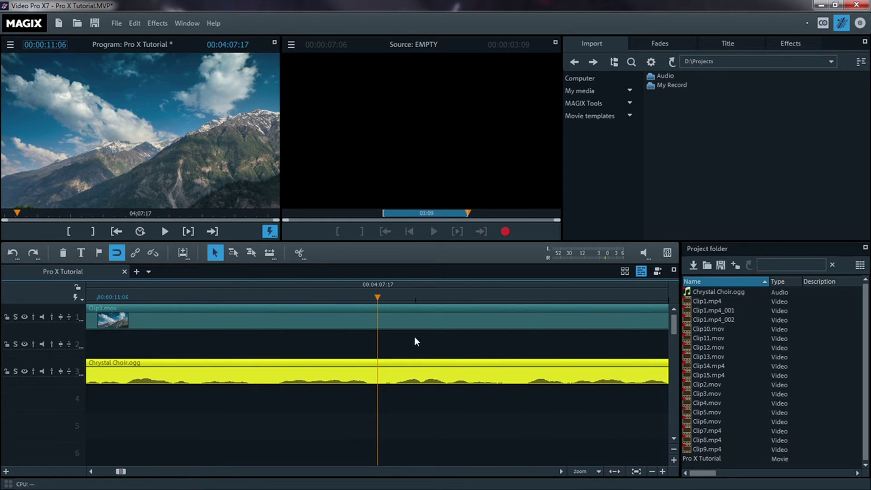
drag(377, 298, 368, 301)
click(299, 254)
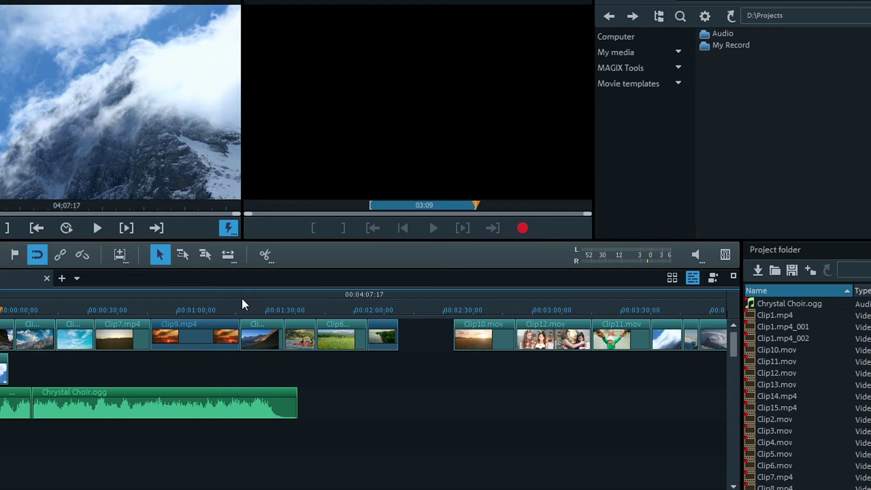
Step: Move Clip10.mov together with all following clips on track 1 back to the end of Clip5.mov, closing the gap
click(187, 254)
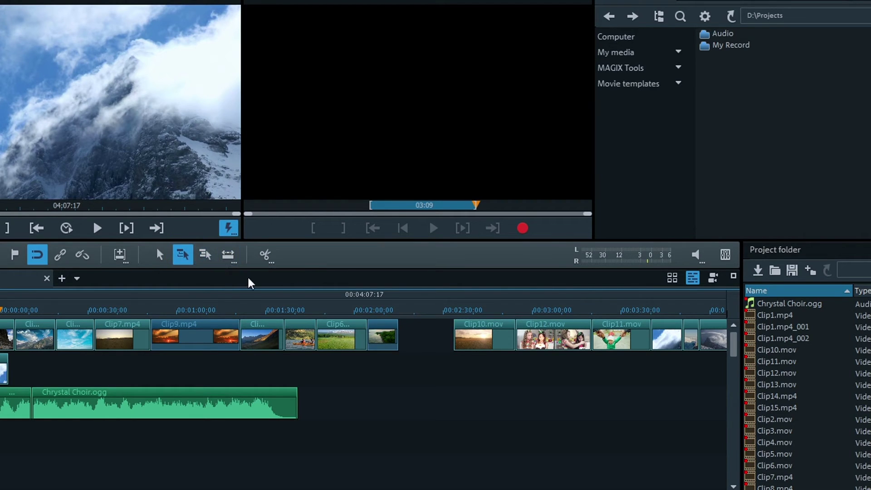
drag(475, 331, 422, 331)
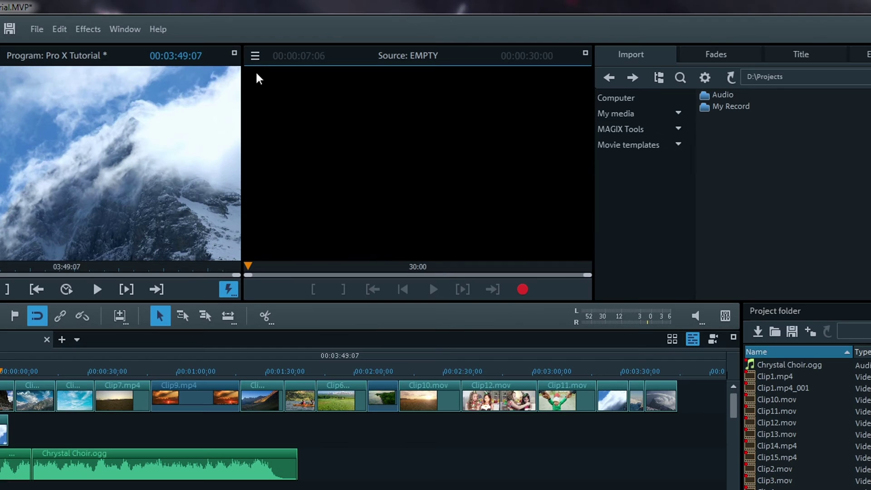
Step: Choose Clip9.mp4 on track 1 as the comparison image for the source monitor
click(255, 55)
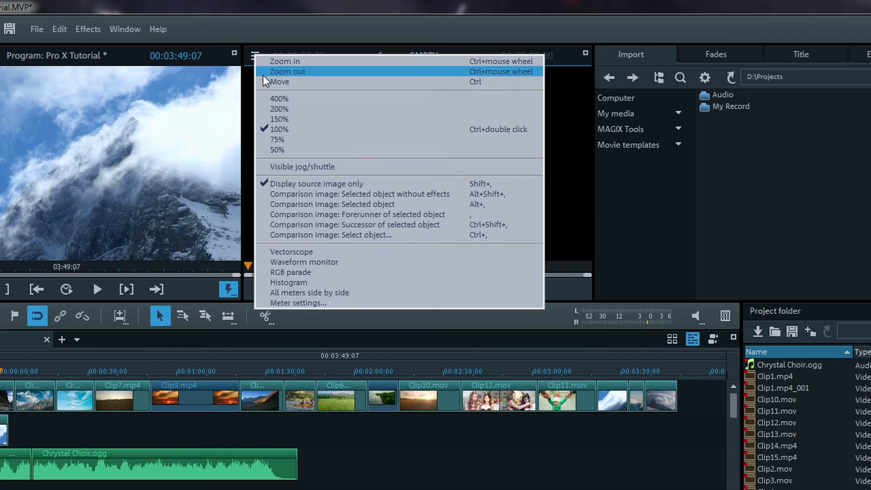
click(280, 234)
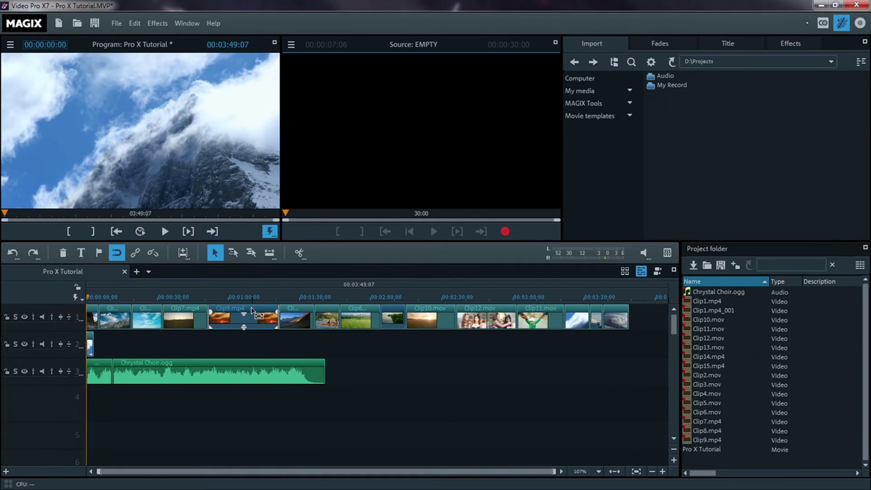
click(205, 385)
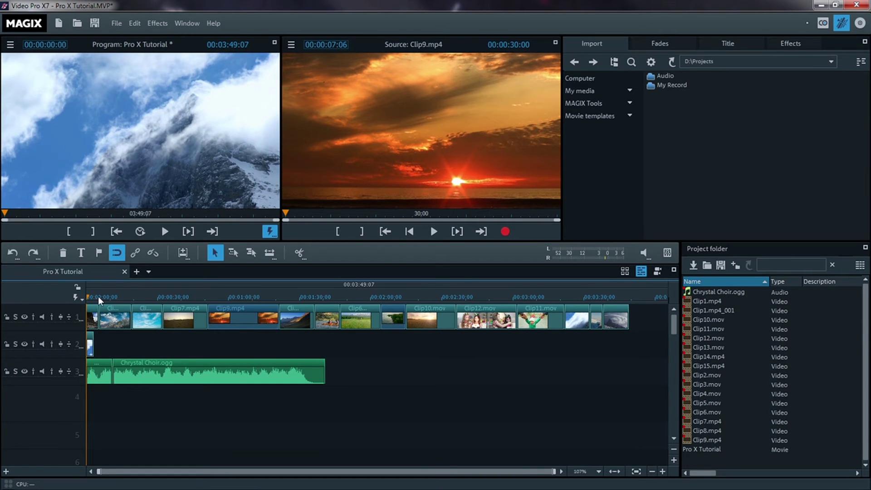
Step: At 00:00:41:08, set the contrast of Clip7.mp4 to 60 and shift its color towards orange-red on the color wheel
drag(88, 297, 185, 297)
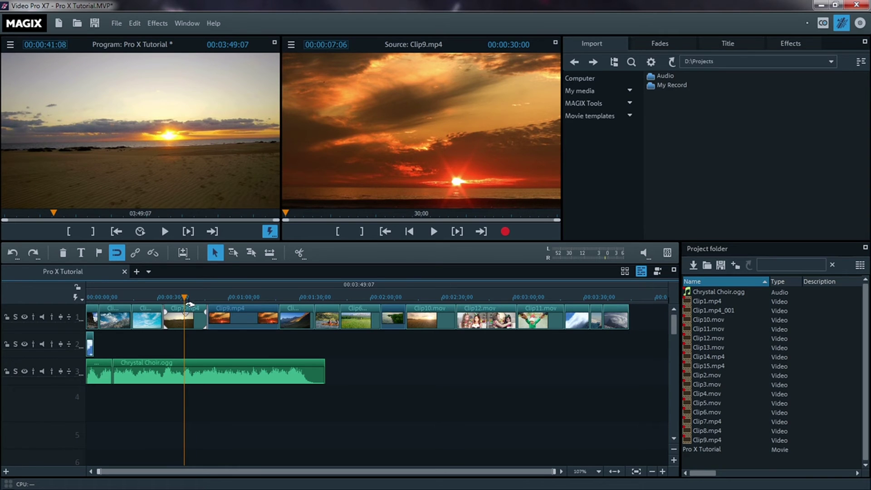
click(190, 307)
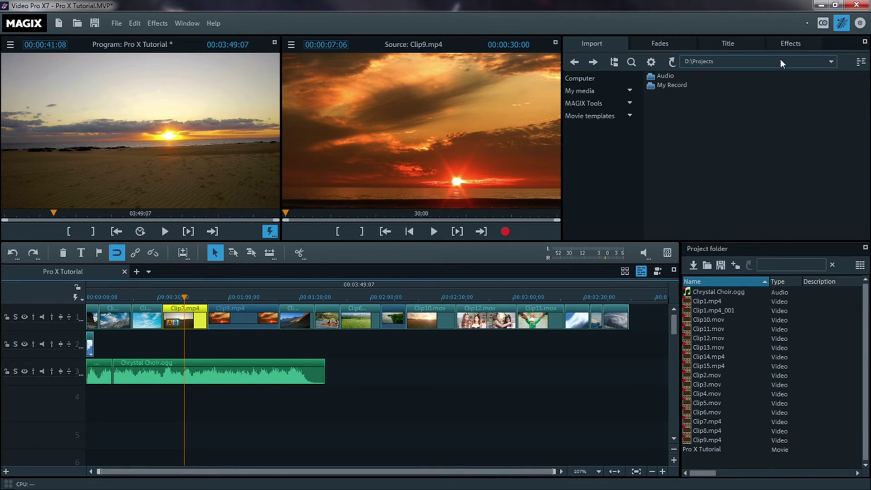
click(797, 45)
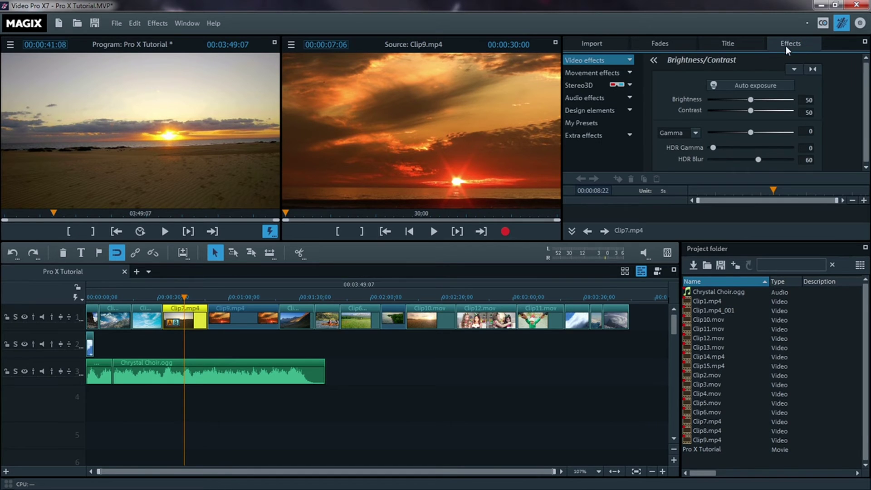
click(630, 60)
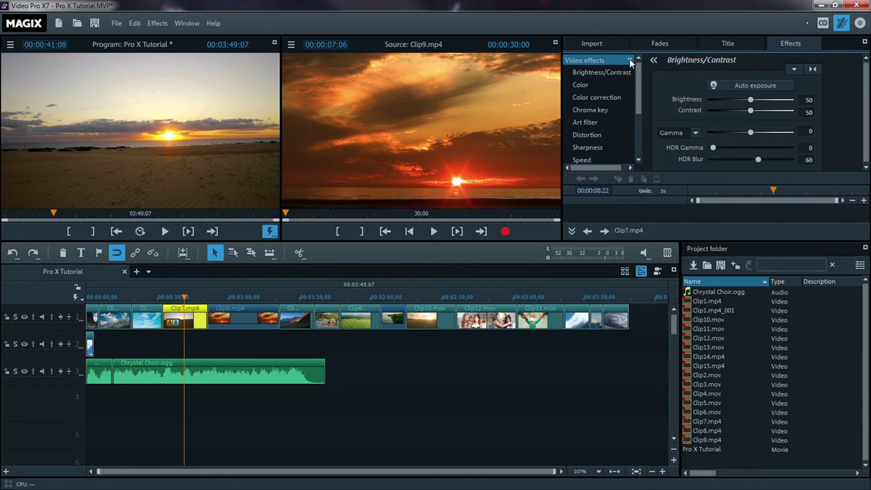
click(621, 70)
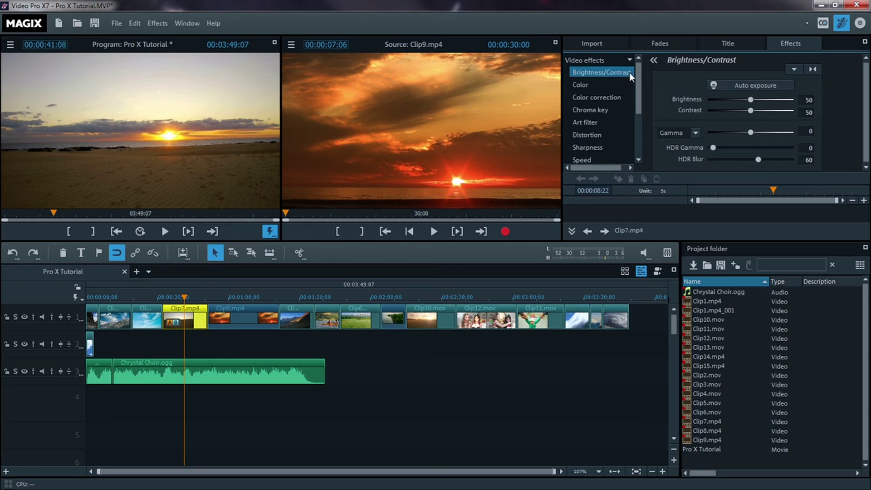
drag(752, 110, 760, 109)
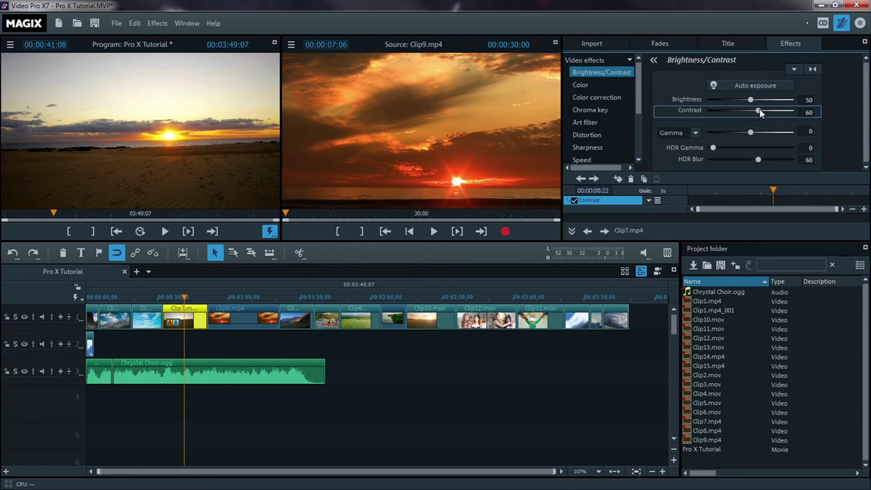
click(612, 83)
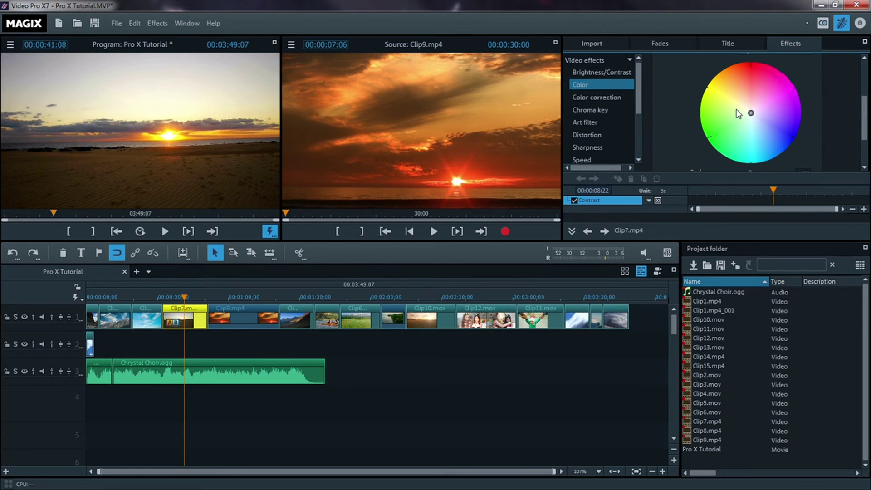
drag(751, 113, 739, 81)
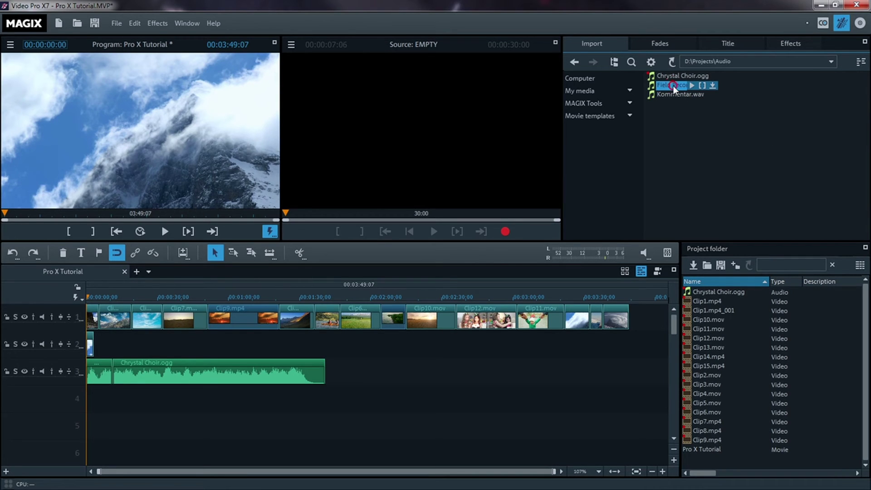
Step: Place Field Recorder.OGG at the start of track 4, make the track taller and name it Atmo
drag(442, 234, 103, 395)
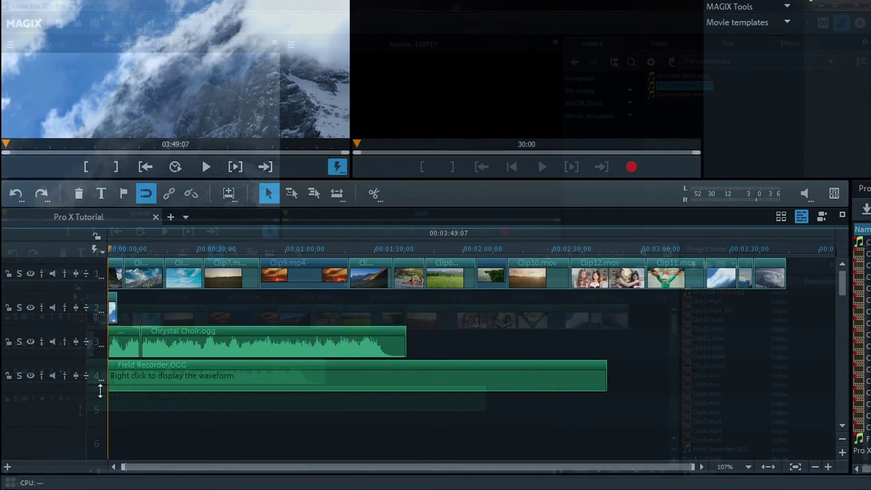
drag(80, 411, 79, 419)
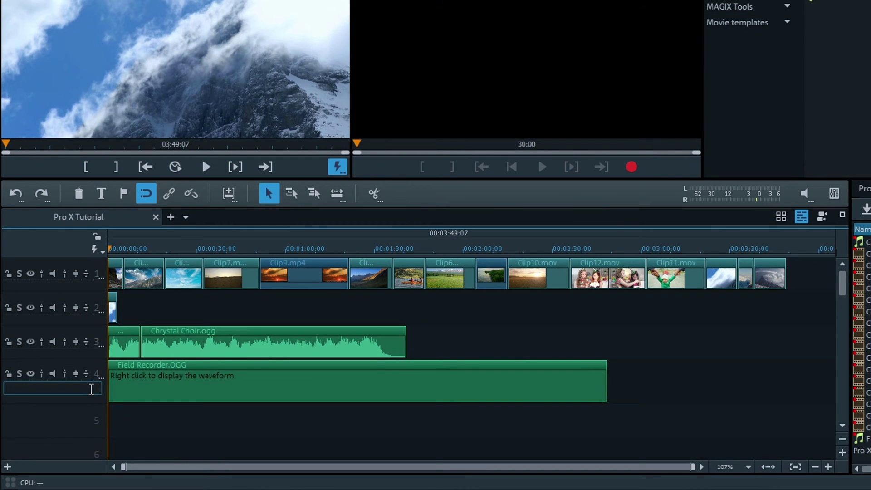
double_click(91, 389)
text(Atmo)
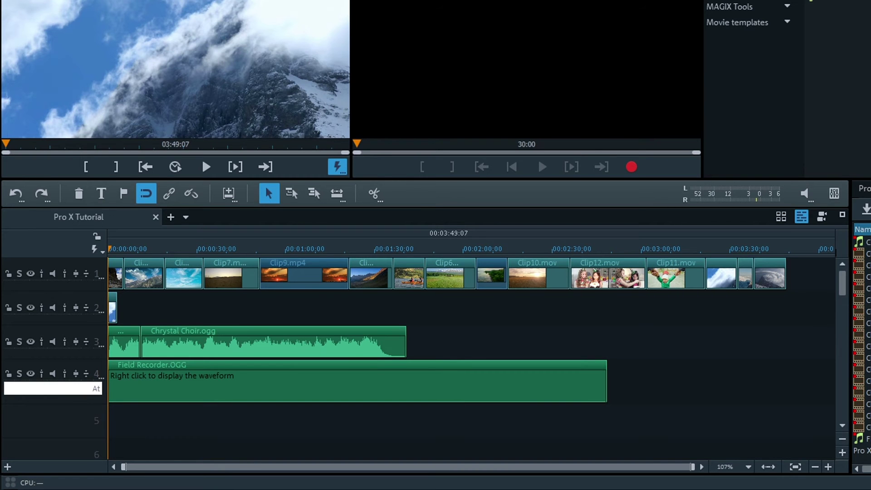
key(Return)
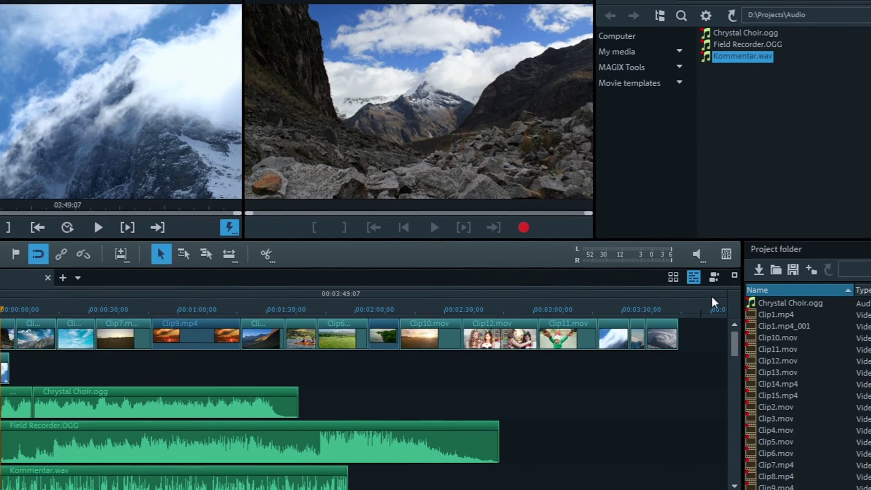
Step: In the mixer, lower tracks 3, 4 and 5 to -3.0, -2.0 and -5.2, and pan track 4 to the right by 4.5
click(727, 255)
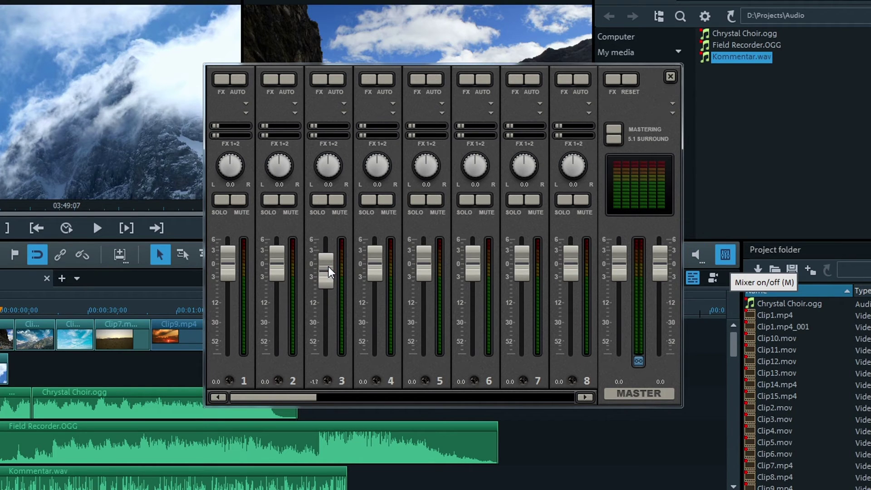
drag(366, 267, 421, 290)
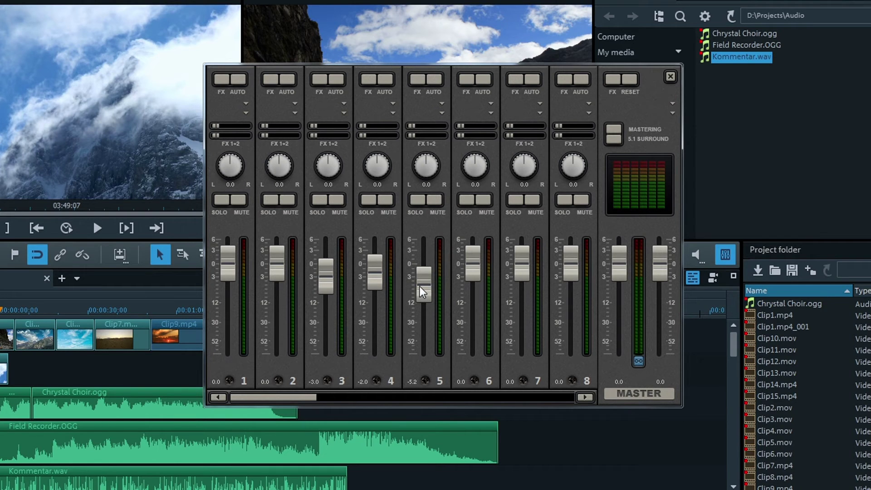
drag(377, 159, 382, 161)
Step: Play the mix briefly to check levels, set the volume of track 5 to -3.8 and open that track's effects
key(space)
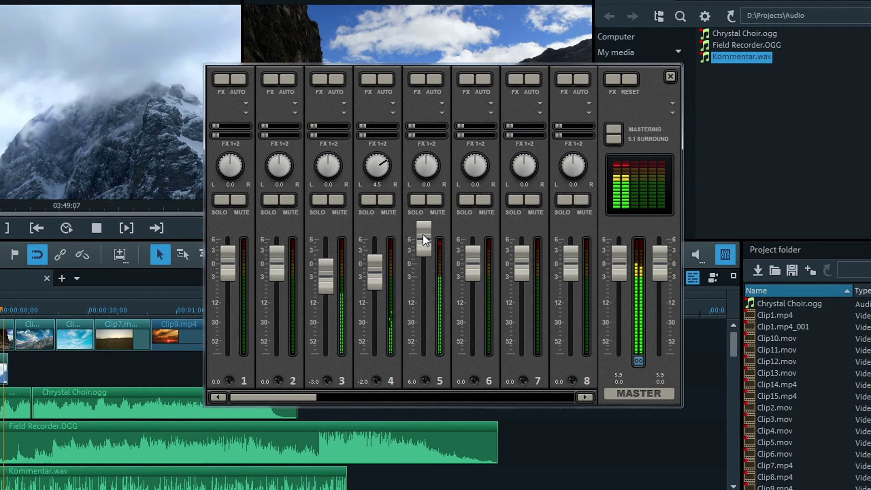
key(space)
drag(423, 235, 423, 261)
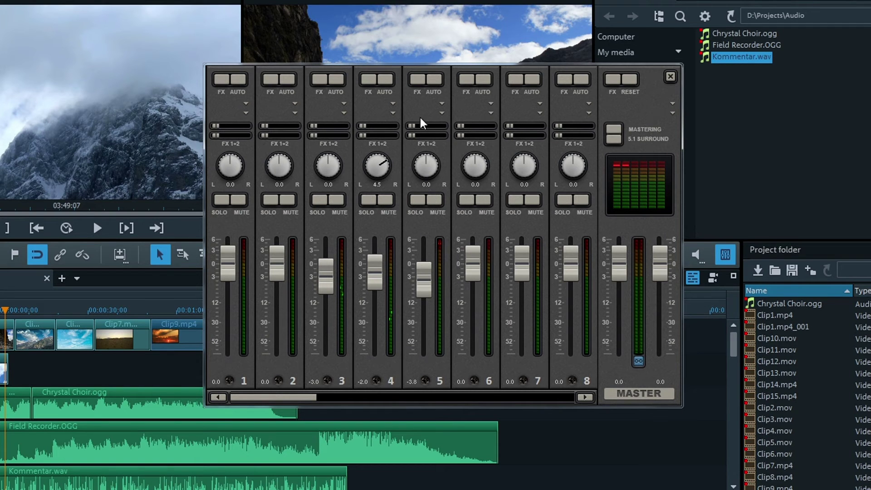
click(418, 82)
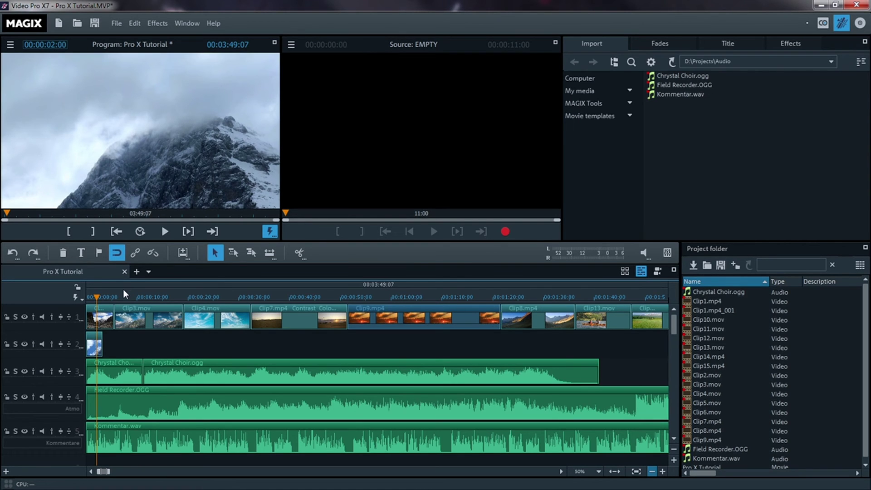
Step: Add the title "Mountain" at the start of the movie and place it in the lower-right corner of the picture
drag(97, 298, 84, 297)
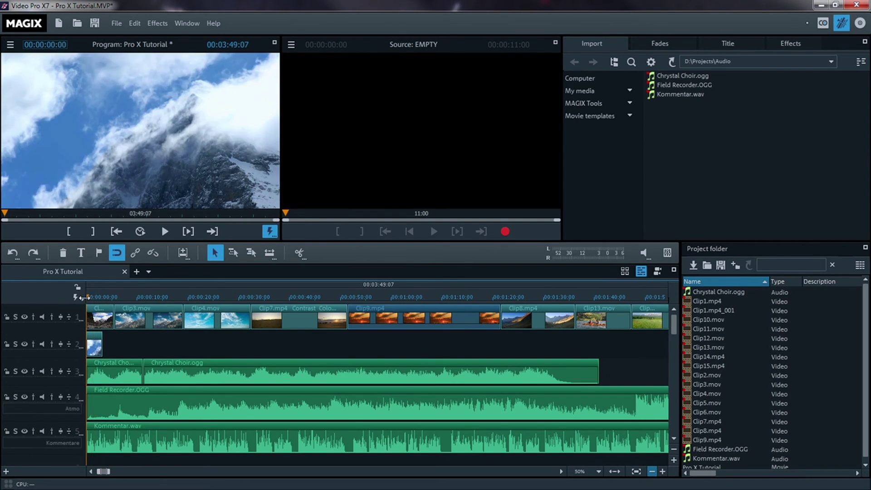
click(80, 254)
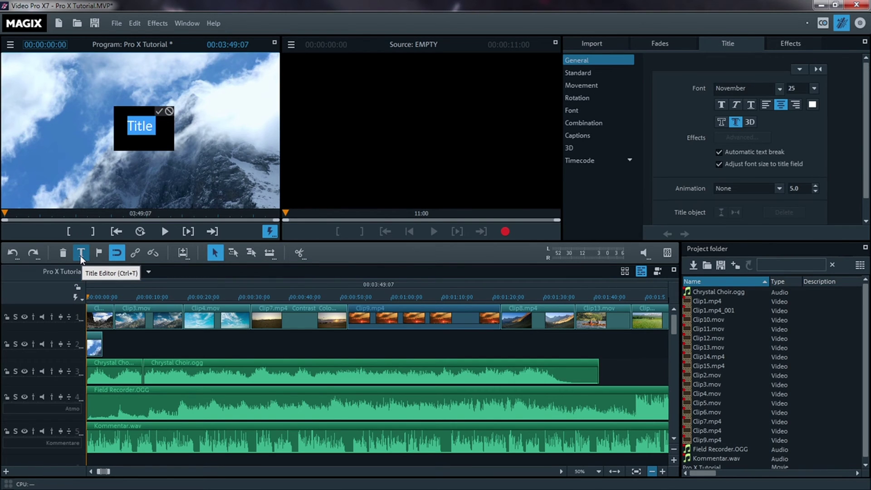
text(Mo)
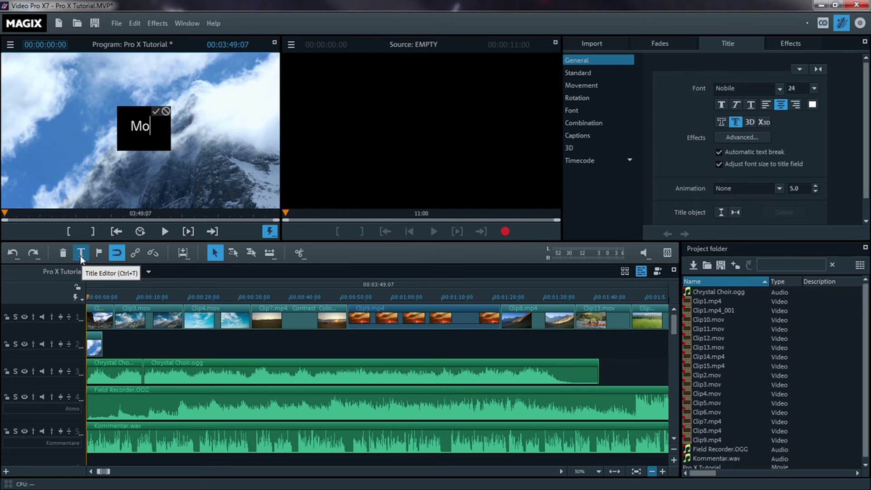
text(untain)
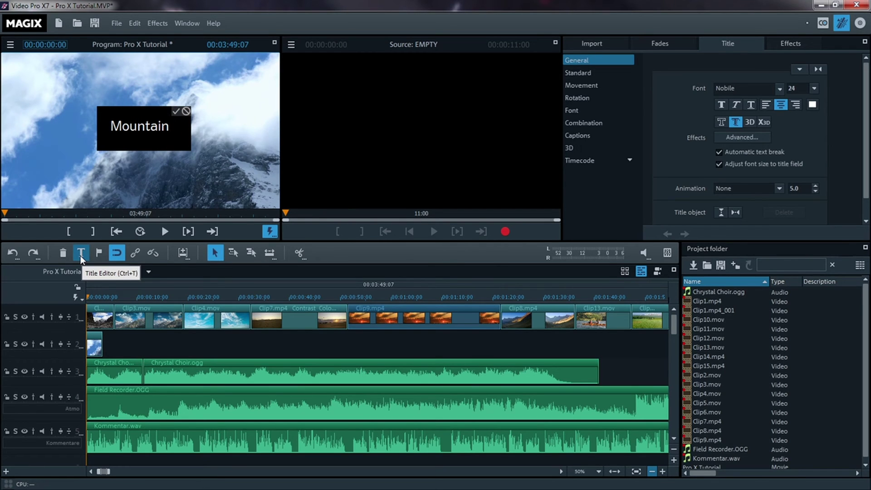
click(176, 113)
drag(145, 127, 240, 188)
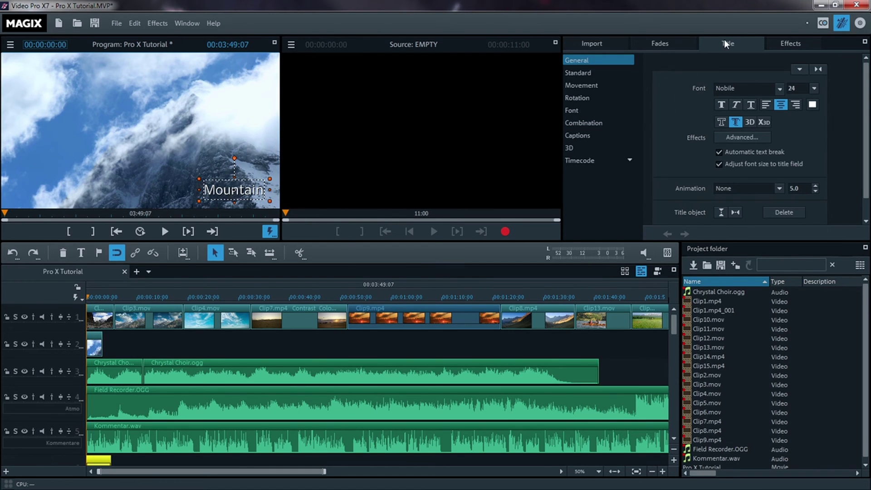
Step: Format the Mountain title in the November font at size 32 with a light yellow color
click(776, 85)
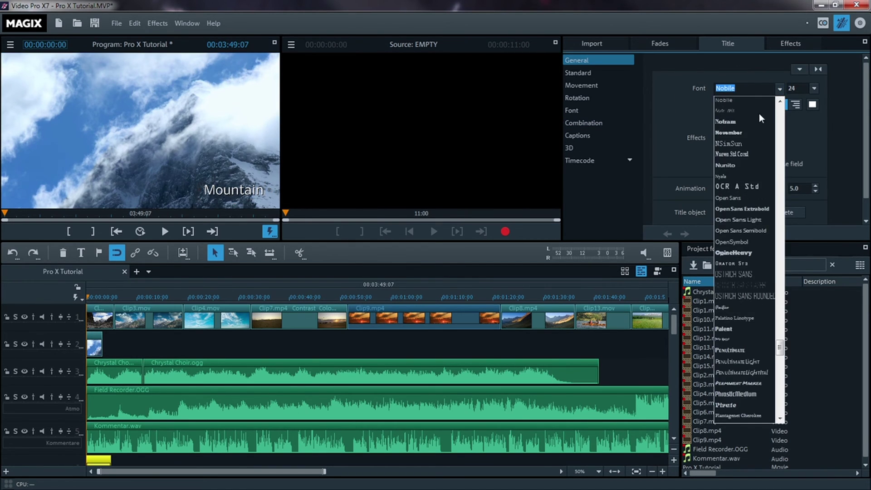
click(740, 133)
drag(812, 96, 814, 168)
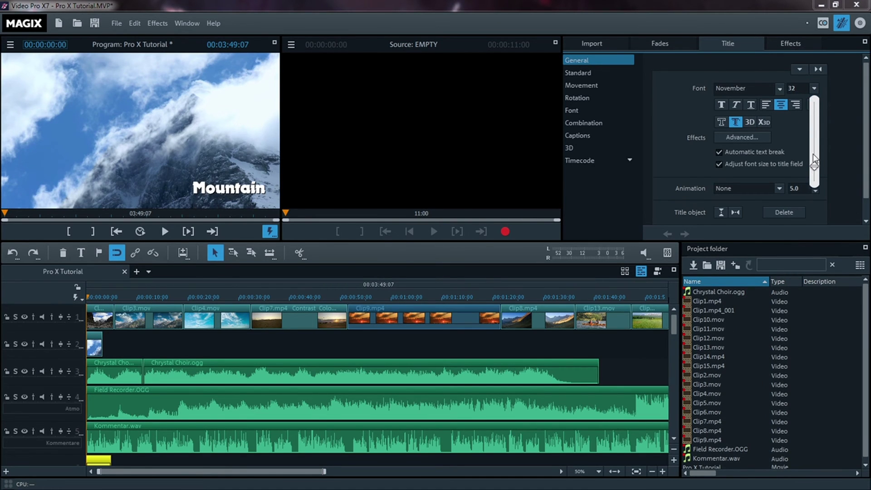
click(815, 89)
click(814, 104)
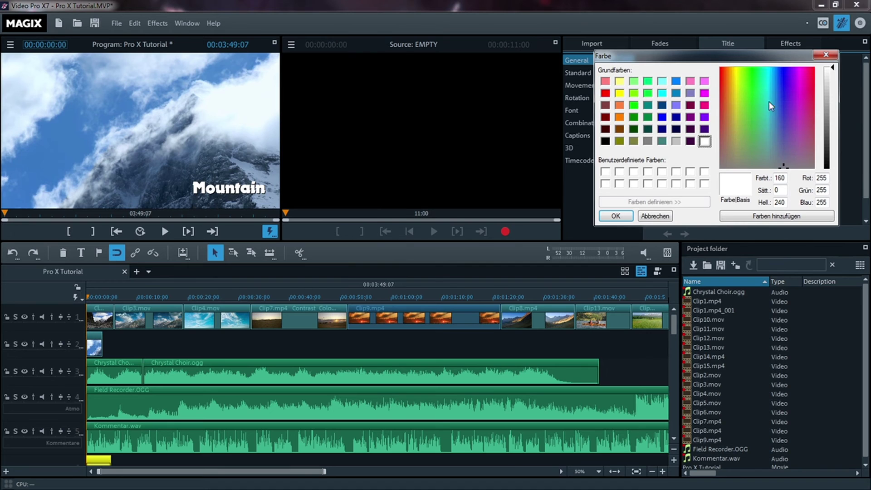
click(619, 81)
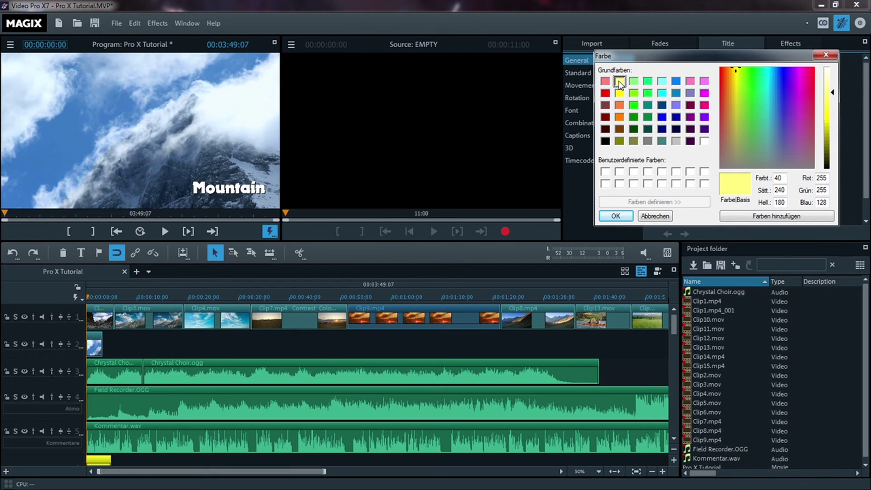
click(616, 216)
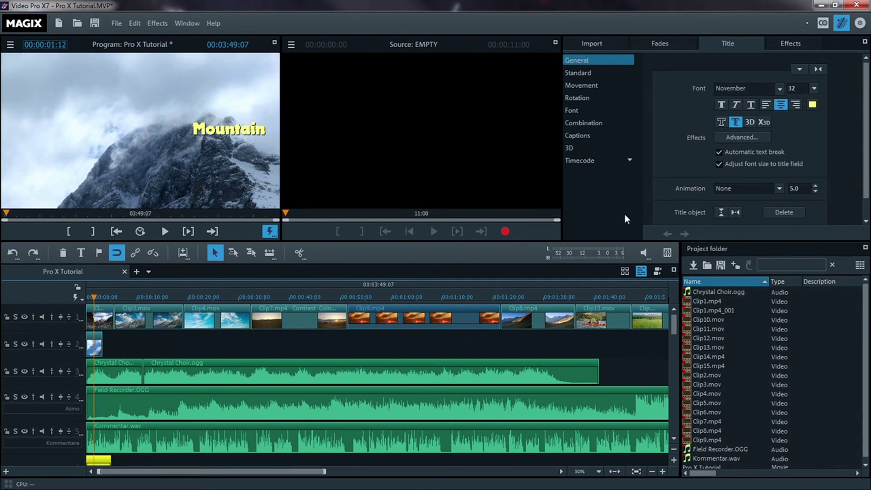
Step: Animate the Mountain title from bottom to top and check its position at 00:00:02:03
click(779, 190)
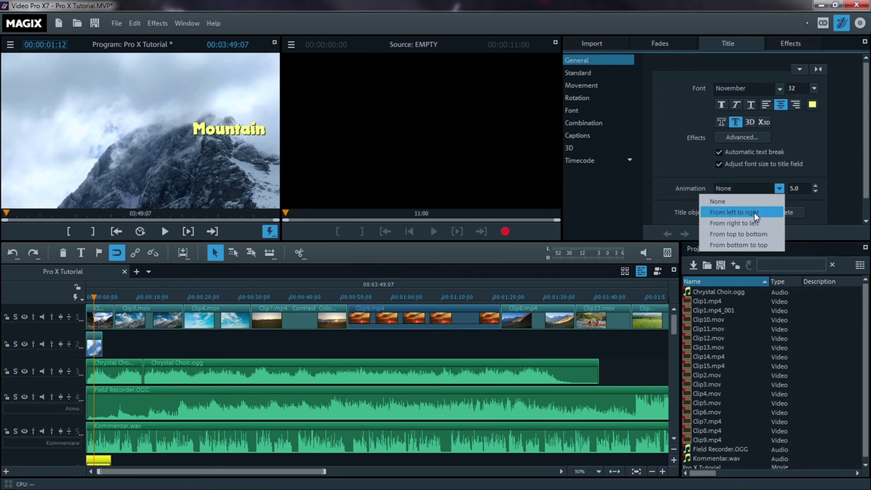
click(733, 243)
click(662, 472)
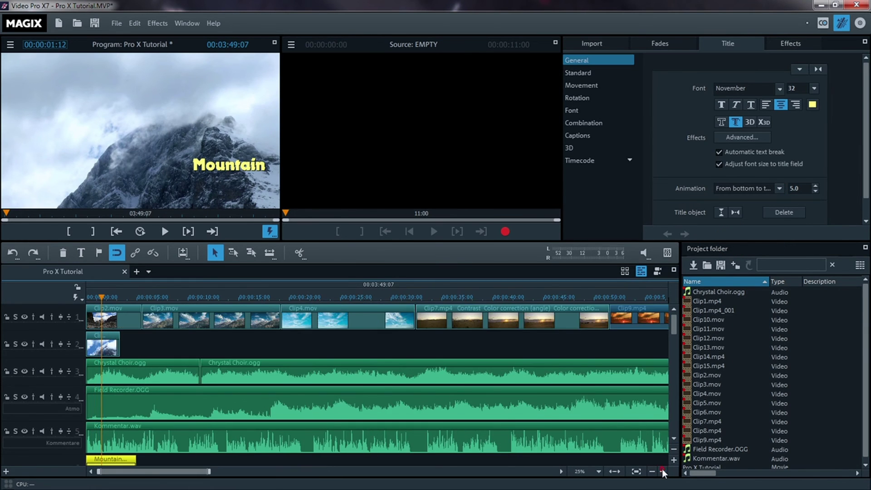
click(663, 472)
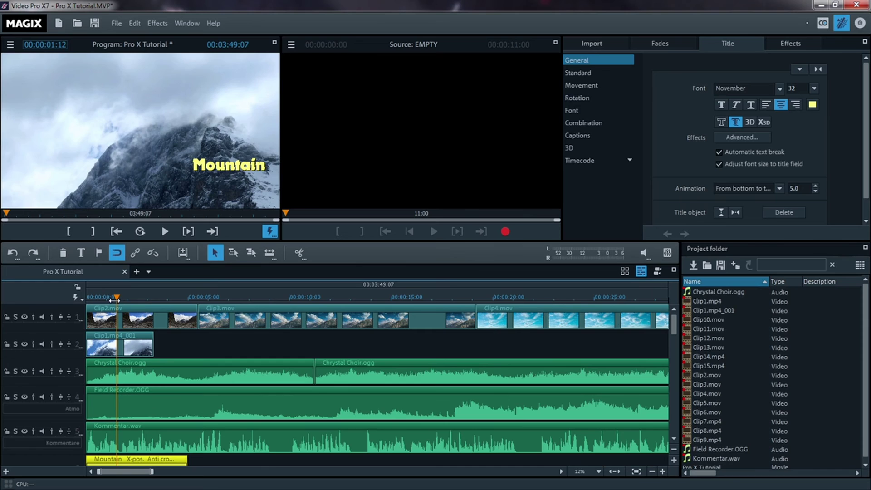
click(129, 298)
drag(129, 299, 128, 299)
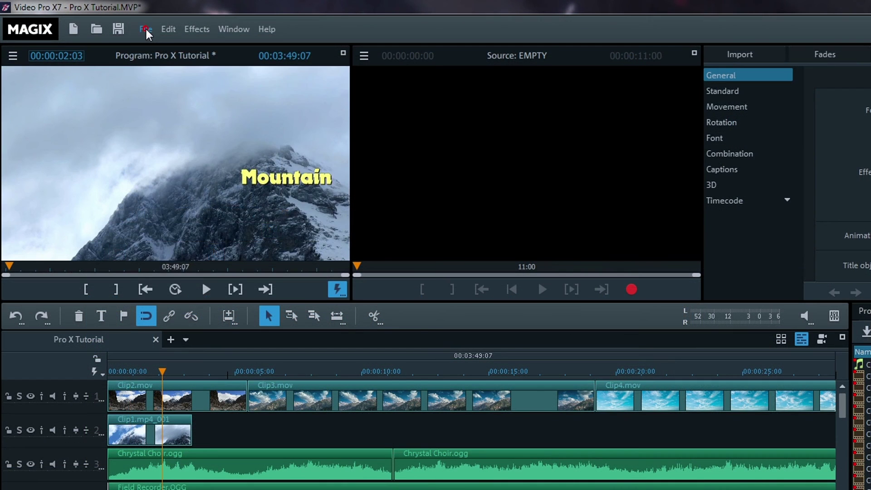
Step: Set up an MPEG-4 export of the movie from the MP4 FullHD 1920x1080 25p preset, with the resolution changed to 1280x720
click(116, 23)
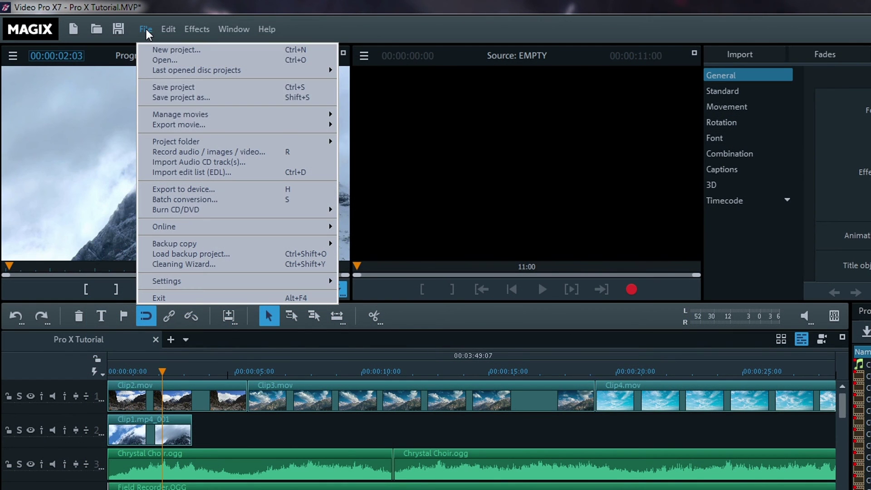
mouse_move(210, 123)
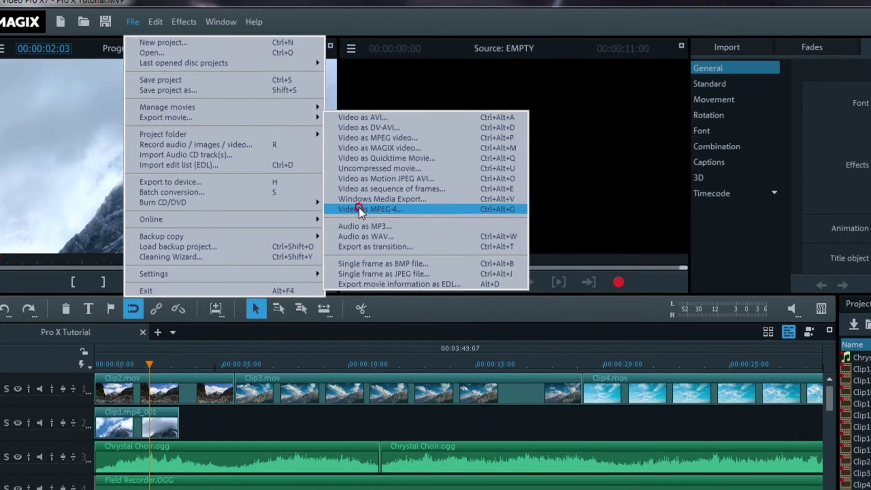
click(372, 216)
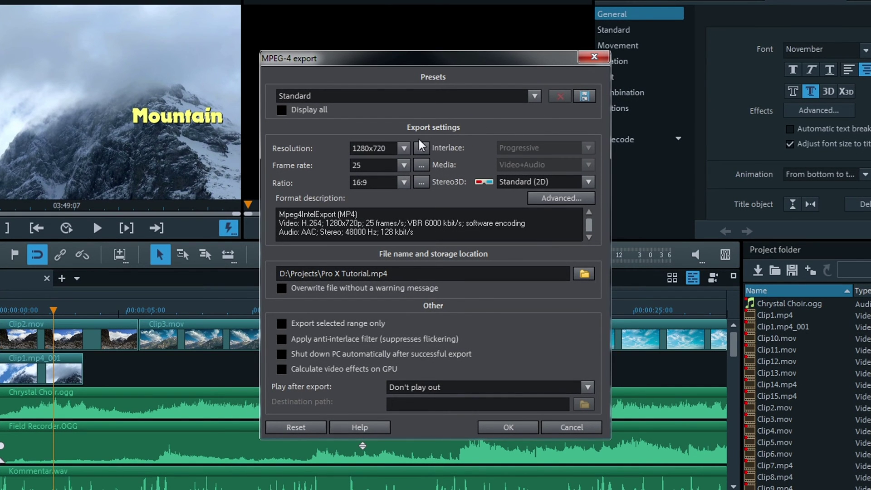
click(534, 96)
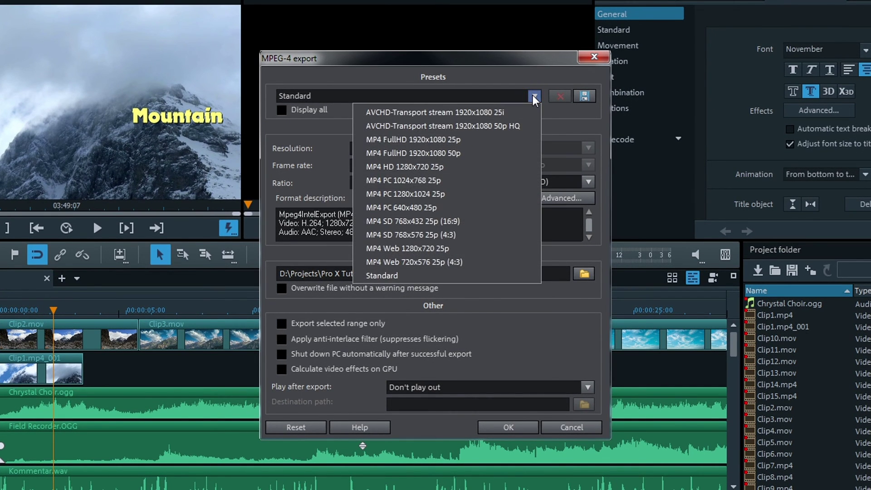
click(517, 140)
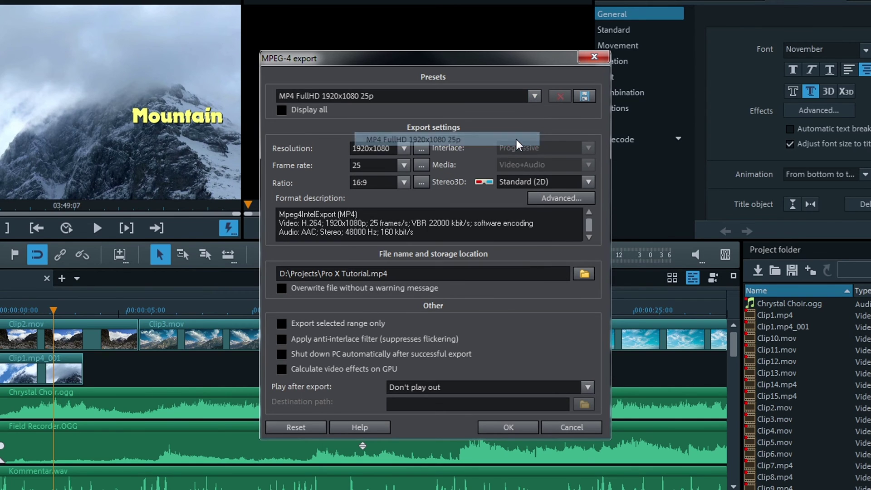
click(405, 149)
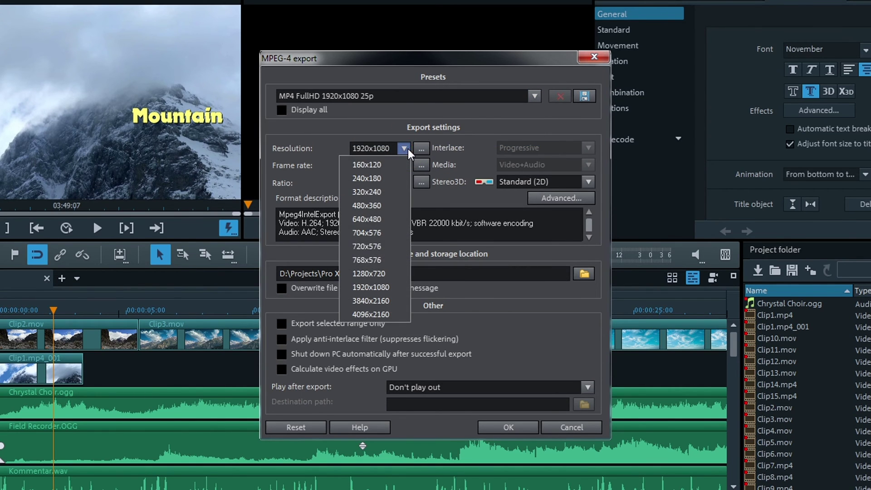
click(394, 272)
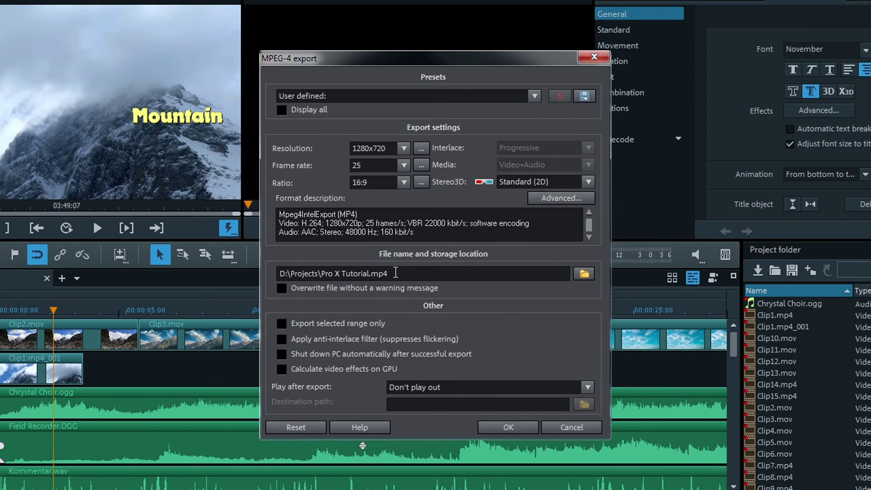
Step: Name the export file Mountain in the D:\Projects folder and start the export
click(577, 274)
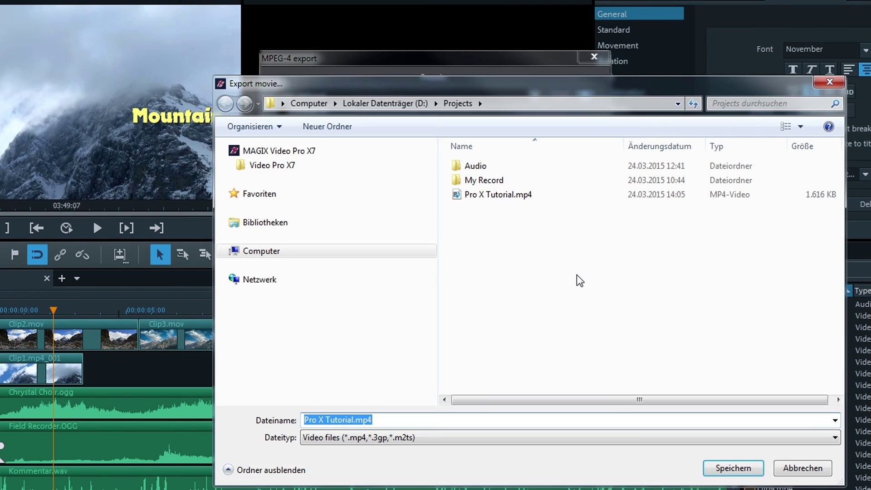
text(Moun)
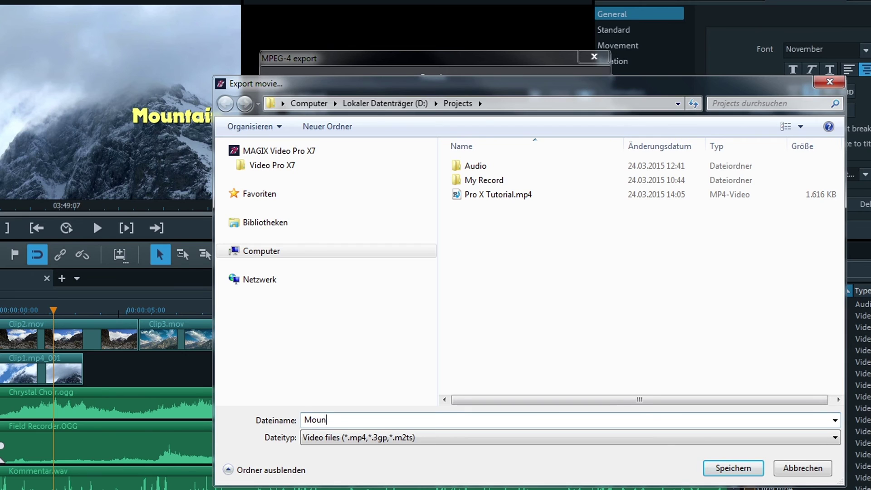
text(tain)
click(724, 468)
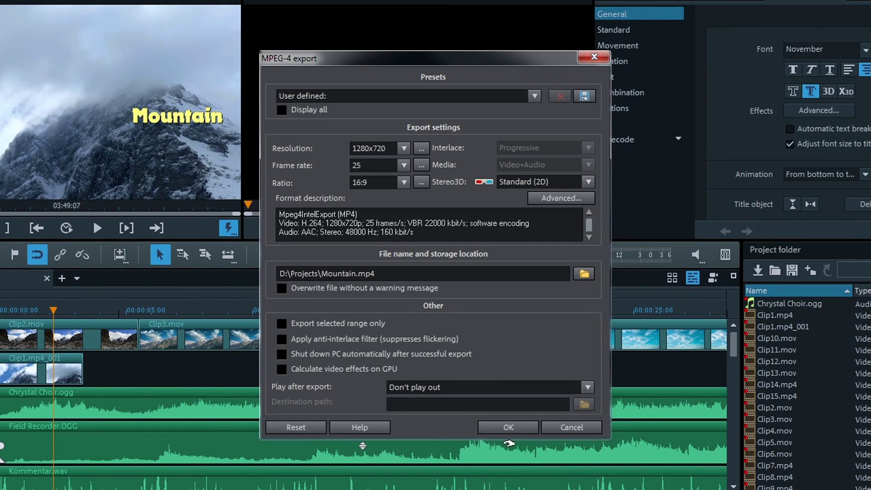
click(494, 427)
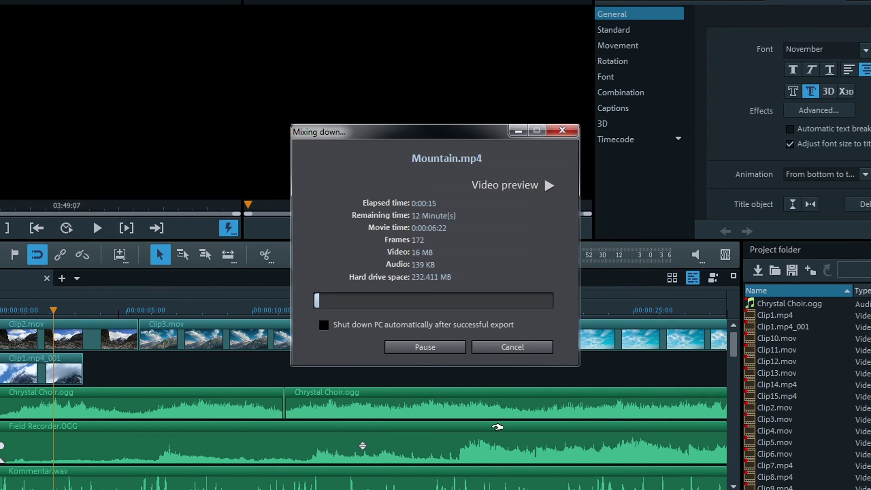